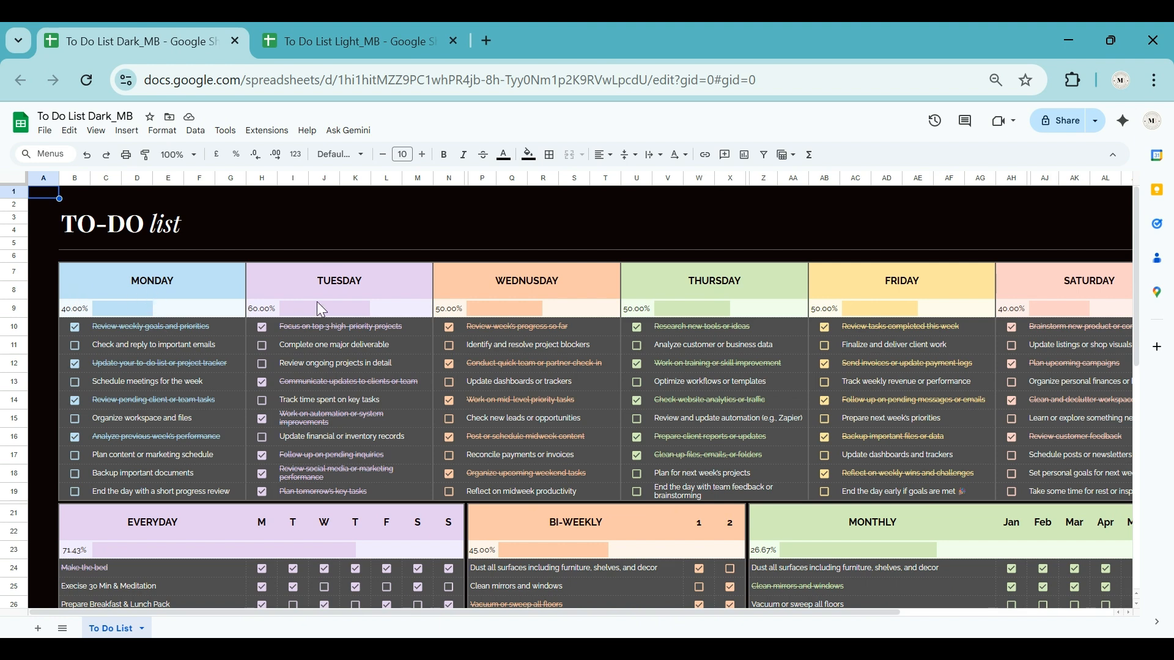
# Step: Examine the dark to-do list's weekday, everyday, bi-weekly, monthly, quarterly, semi-annual and annual sections
pyautogui.scroll(-3, 470, 349)
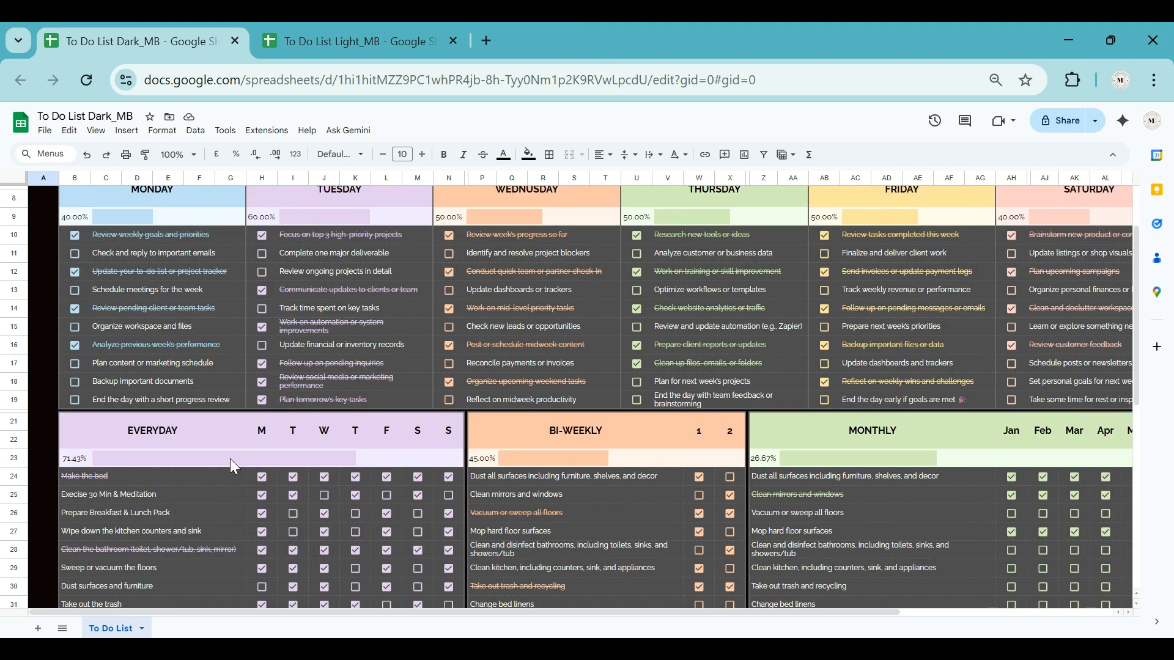
pyautogui.scroll(-3, 154, 439)
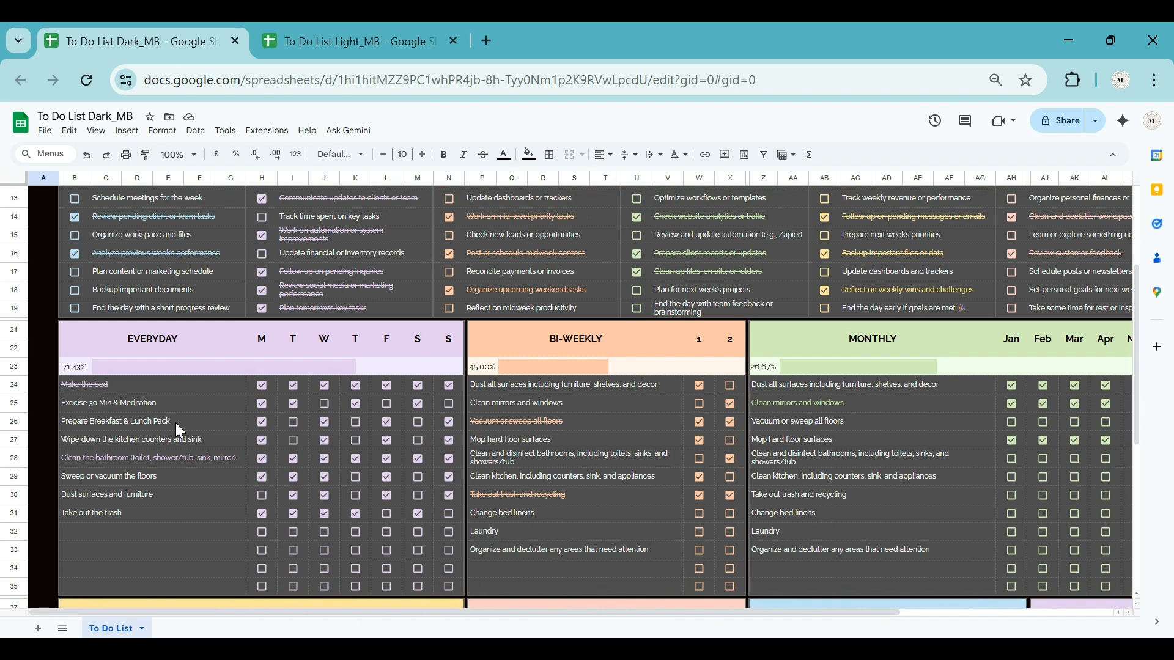
pyautogui.scroll(-3, 177, 418)
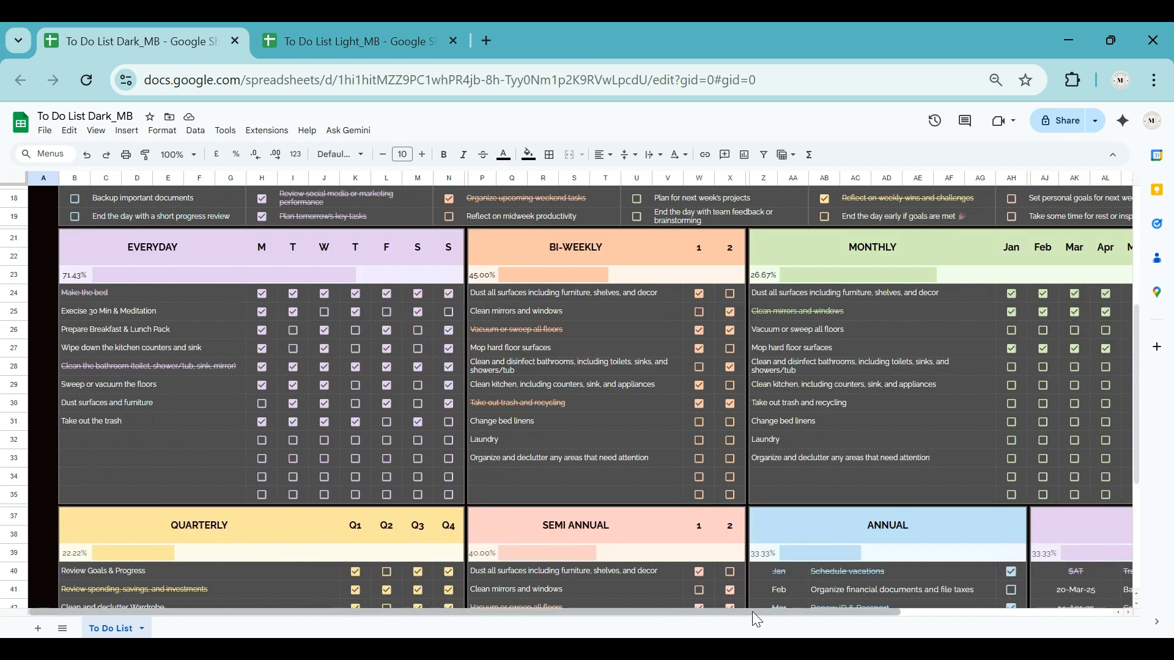
pyautogui.moveTo(753, 612); pyautogui.dragTo(550, 616)
pyautogui.scroll(-2, 507, 497)
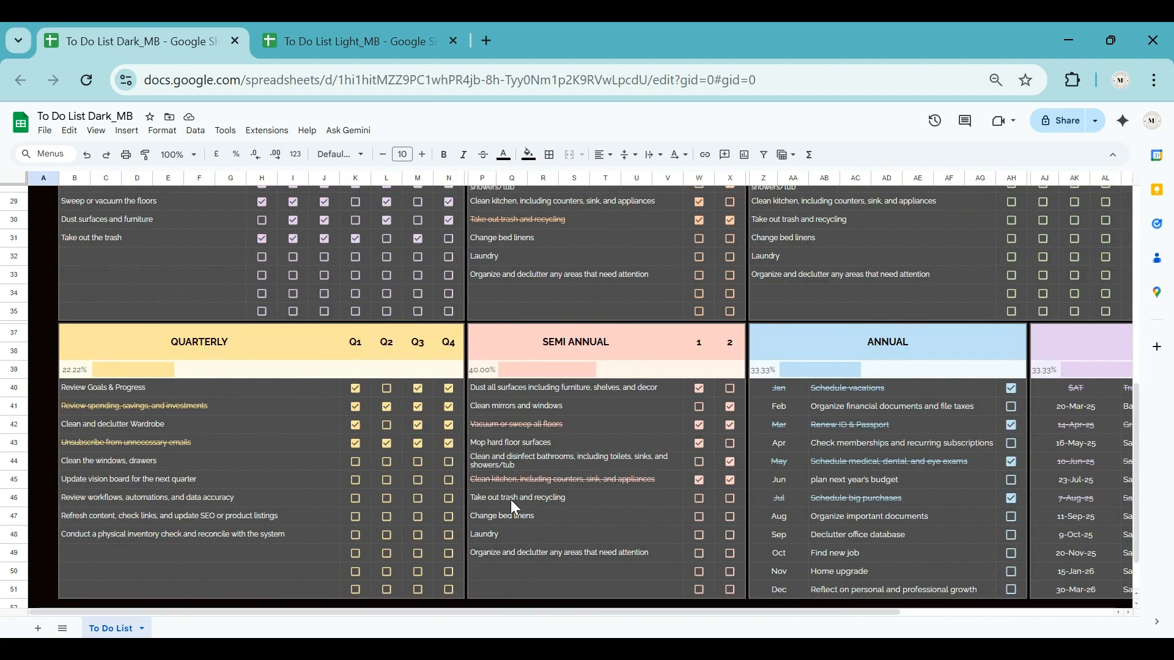
pyautogui.moveTo(824, 614); pyautogui.dragTo(862, 613)
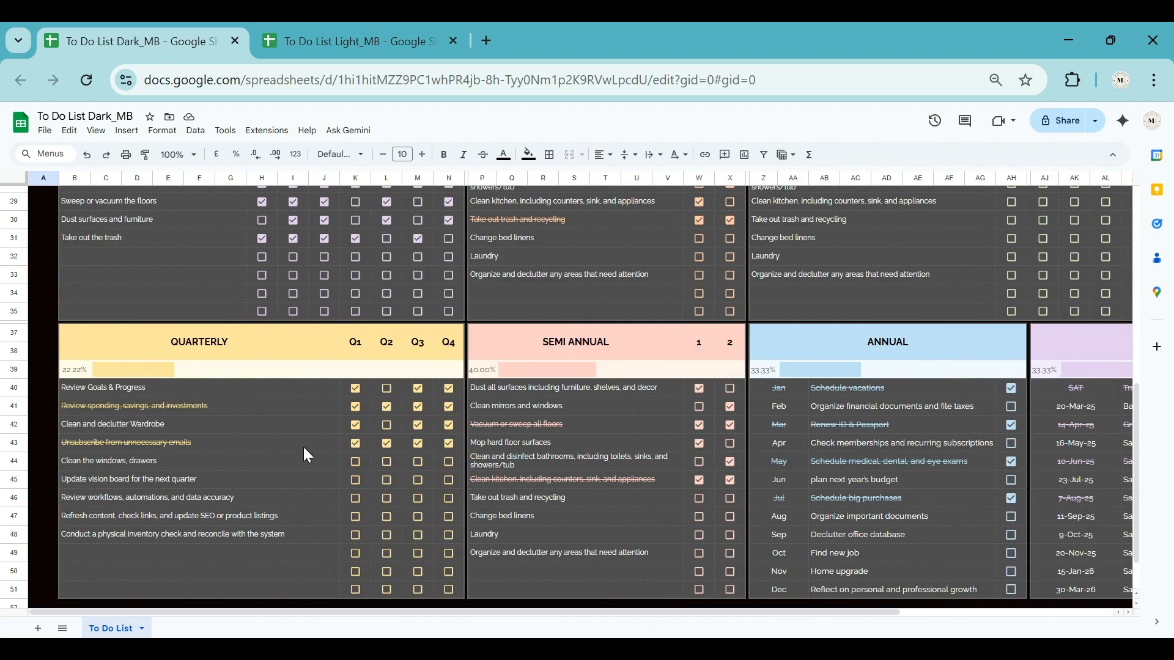
pyautogui.scroll(10, 303, 448)
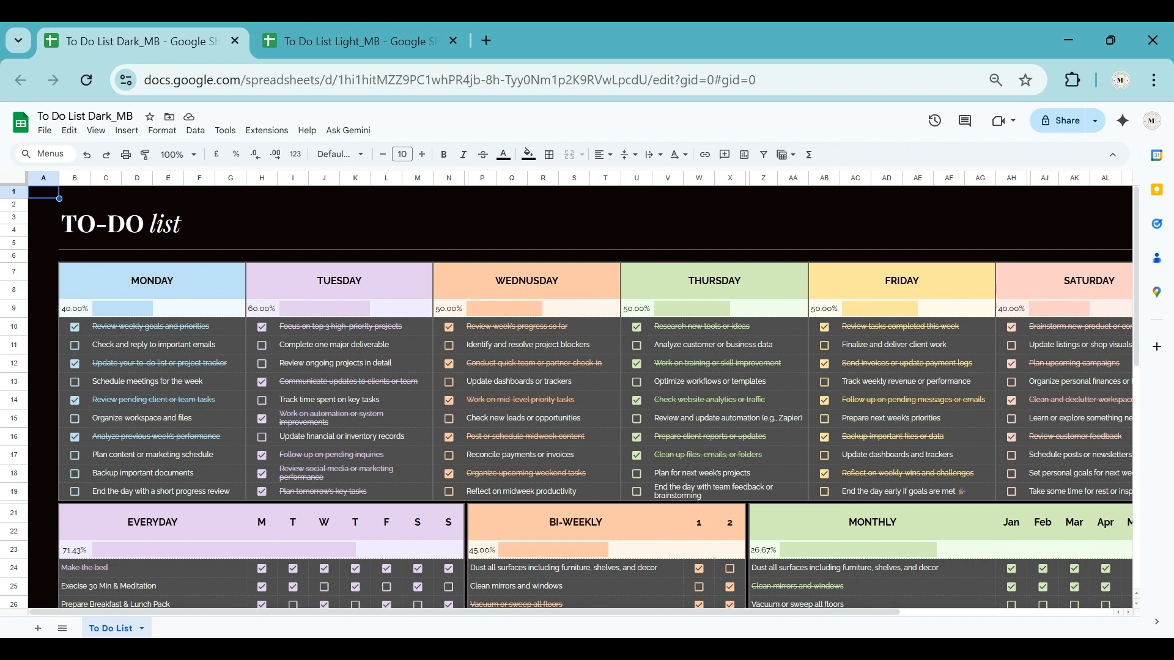
# Step: Switch to the To Do List Light_MB spreadsheet and enter the Monday tasks "Weekly goal review" and "Review Finances & Payment"
pyautogui.click(384, 30)
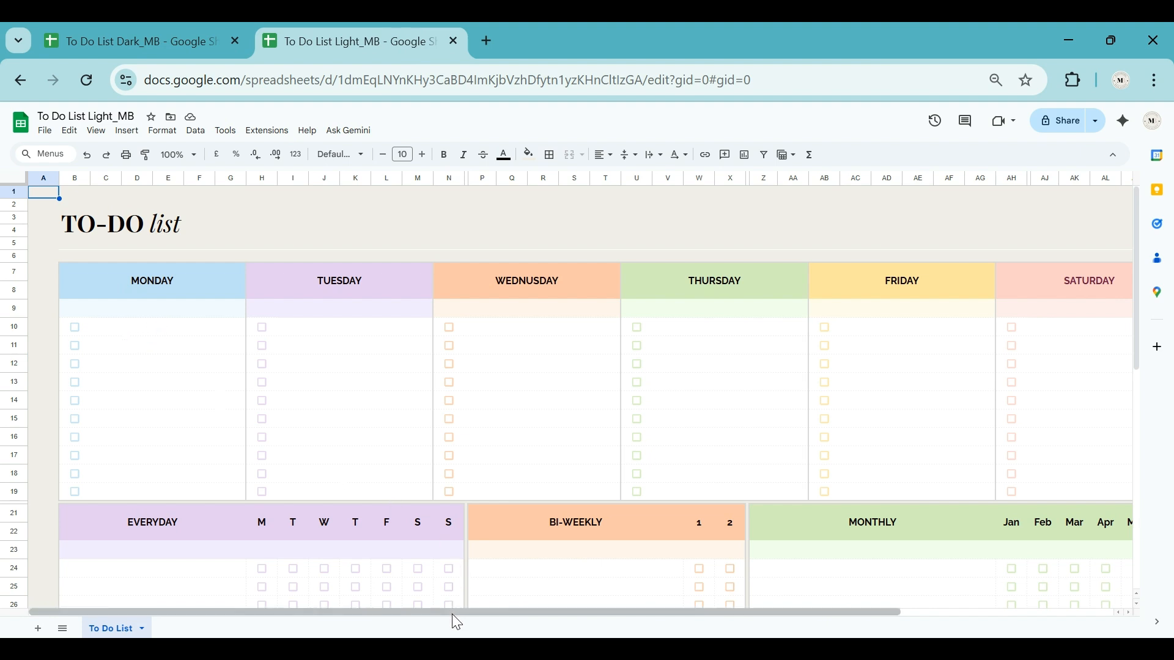
pyautogui.moveTo(457, 622)
pyautogui.mouseDown()
pyautogui.moveTo(734, 625)
pyautogui.moveTo(456, 622)
pyautogui.mouseUp()
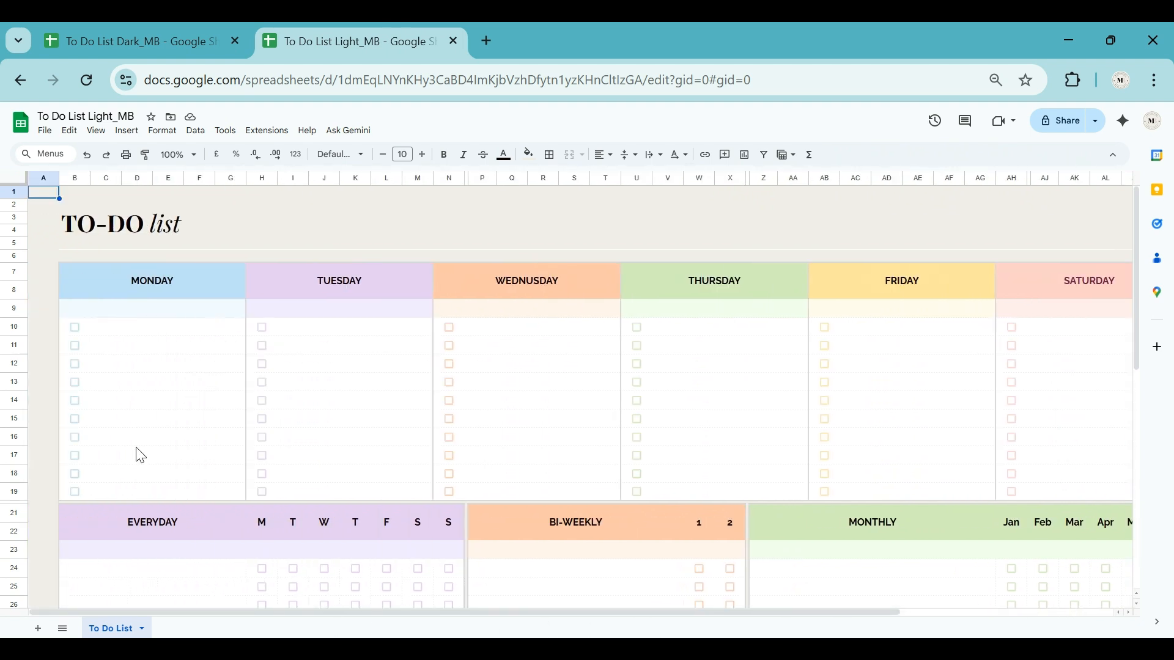
pyautogui.click(135, 333)
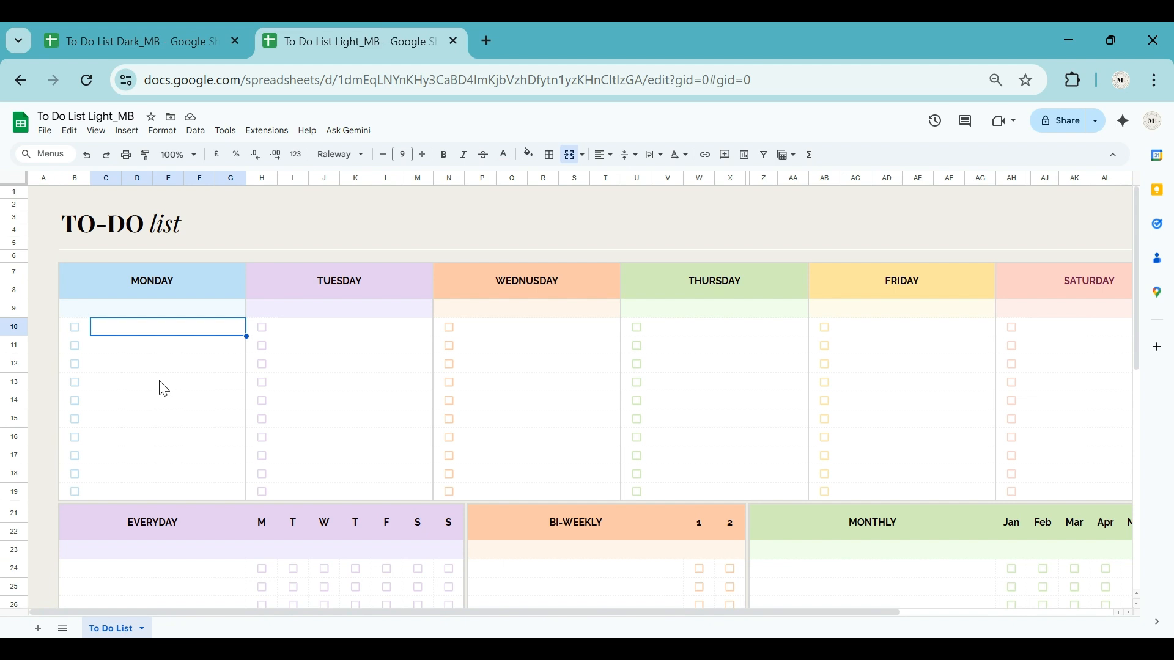
pyautogui.press('Return')
pyautogui.write('We')
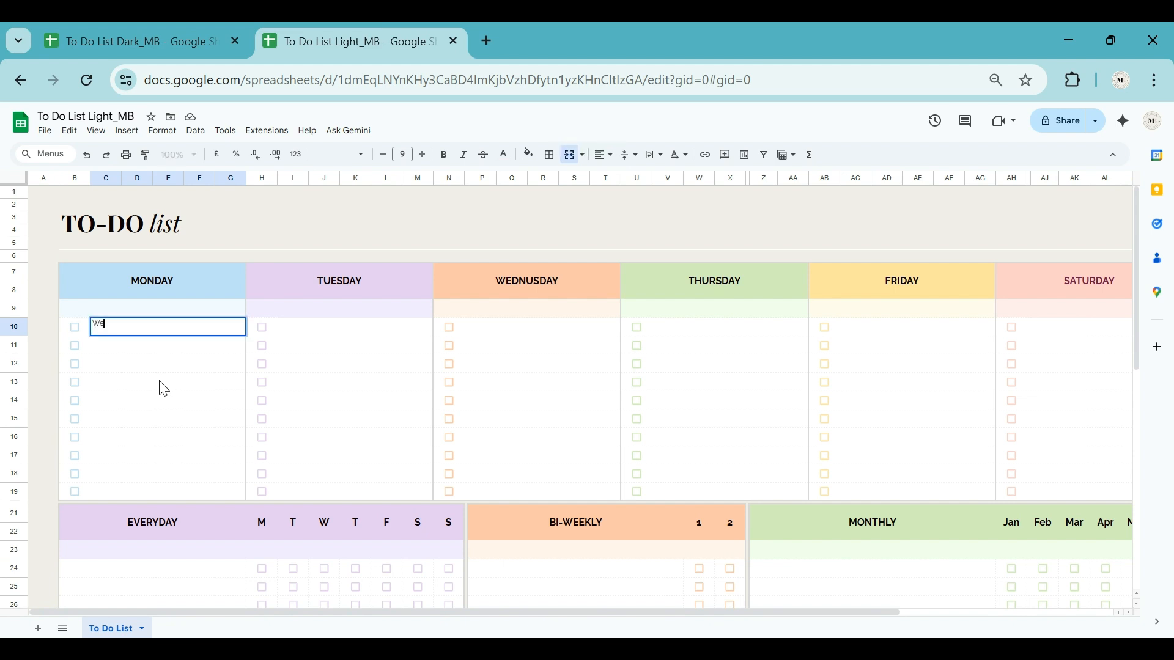
pyautogui.write('ekly goal review')
pyautogui.press('Return')
pyautogui.write('Revie')
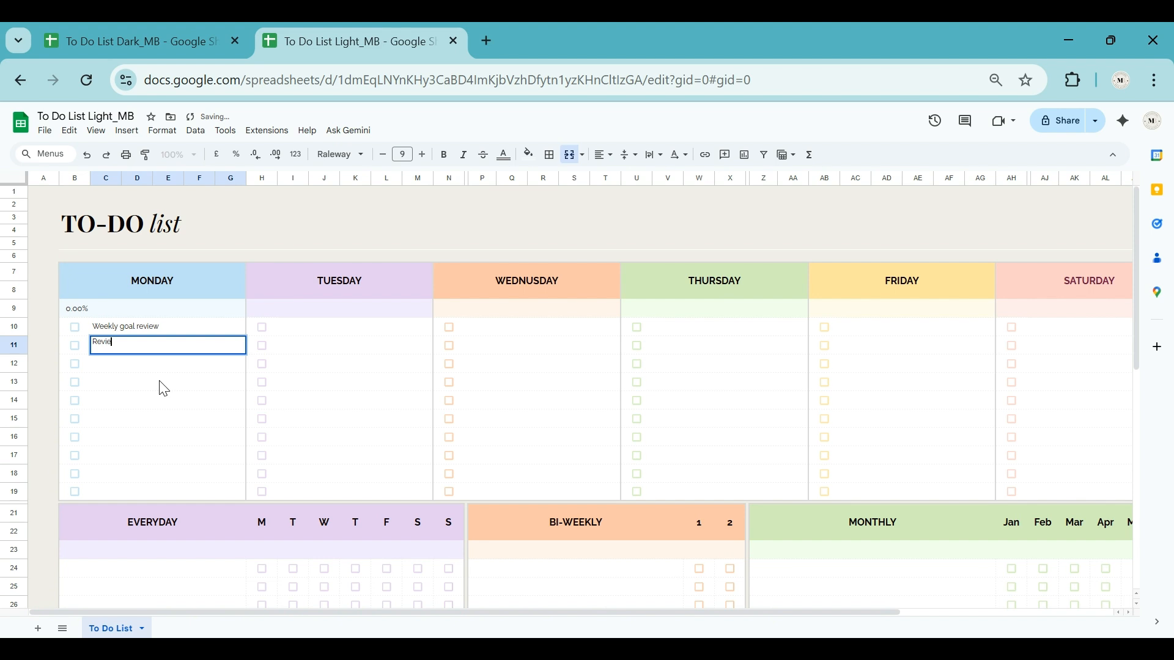
pyautogui.write('w Finances & Payment')
pyautogui.press('Return')
# Step: Enter the Tuesday tasks "Work on primary project", "Content creation & Research" and "Update Project tracking sheet"
pyautogui.click(318, 330)
pyautogui.write('Work on p')
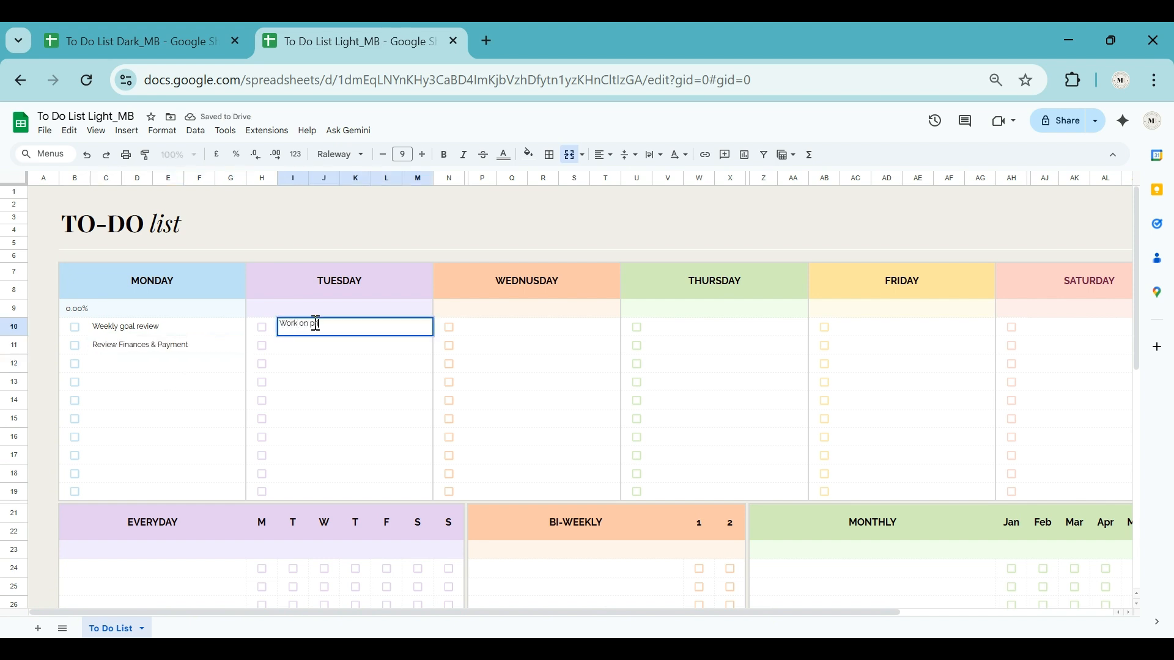
pyautogui.write('rimary project')
pyautogui.press('Return')
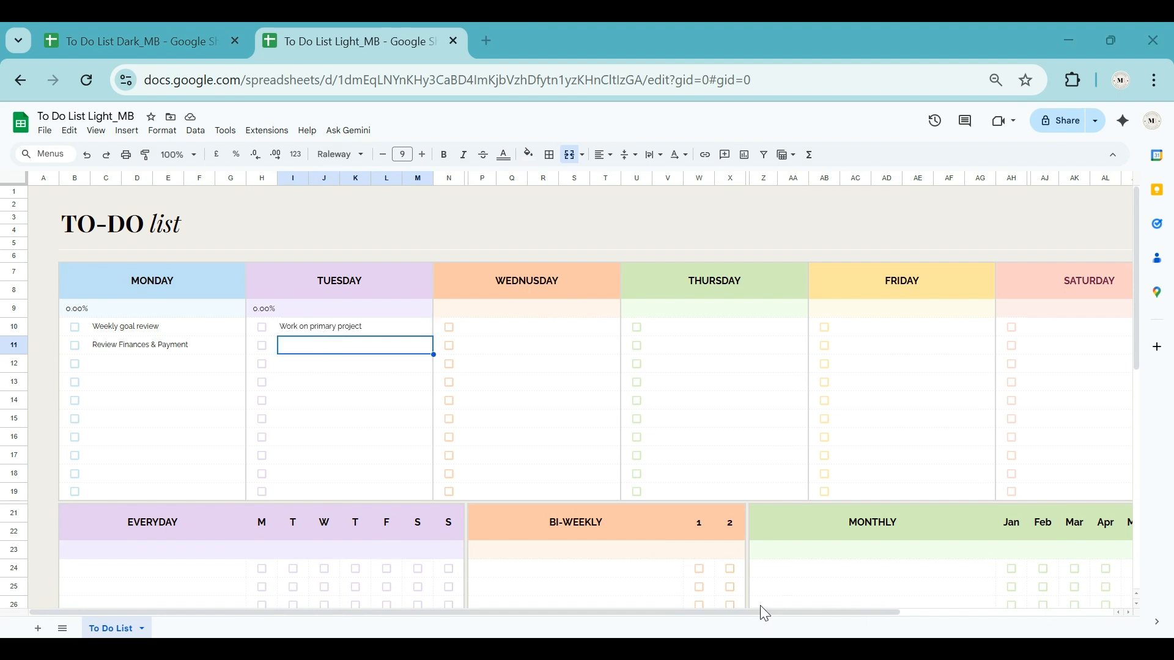
pyautogui.write('Content creation & Research')
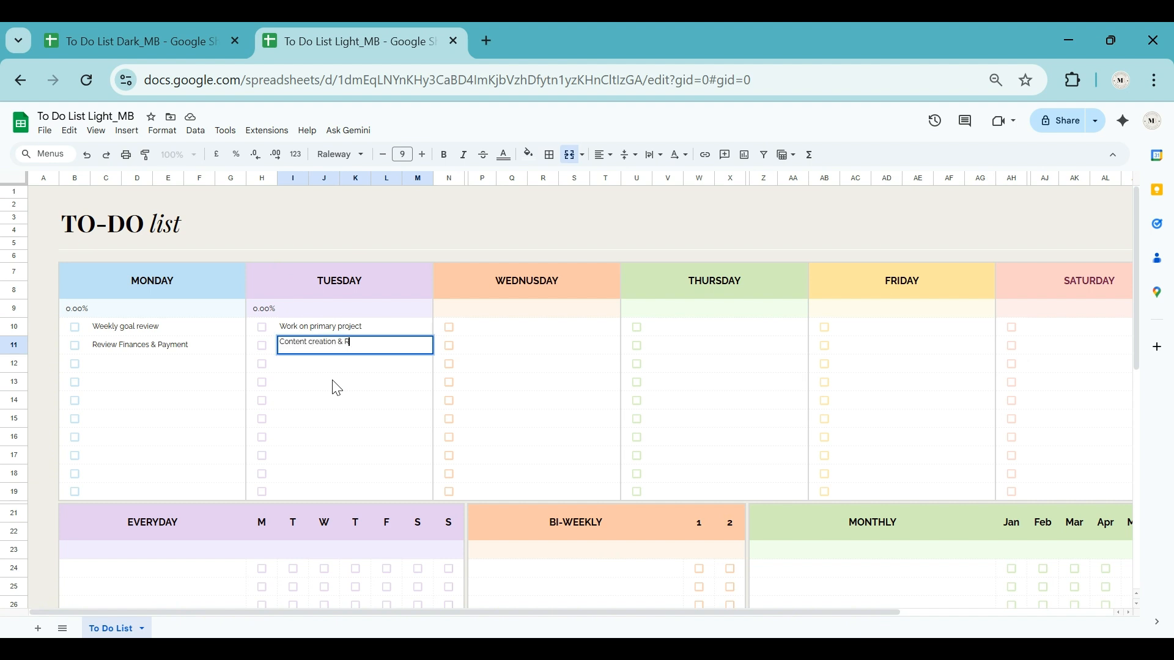
pyautogui.press('Return')
pyautogui.write('Update Project tracking sheet')
pyautogui.press('Return')
# Step: Enter the Wednesday tasks "Client Follow-ups", "Team check in / Status update" and "Respond to pending emails"
pyautogui.click(508, 330)
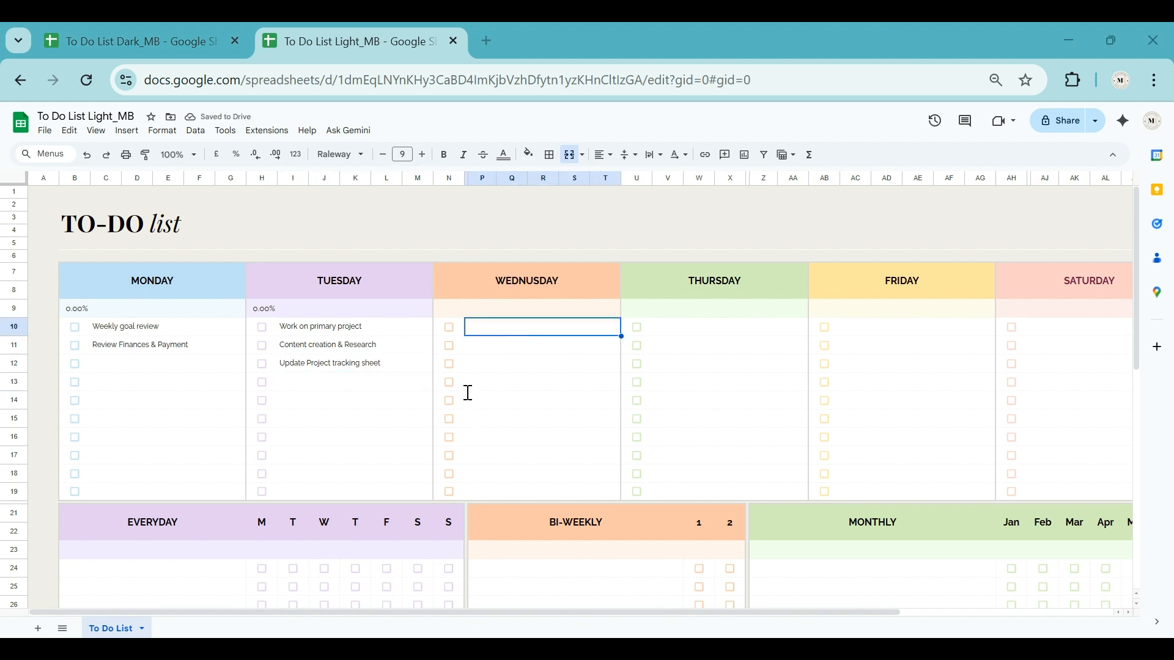
pyautogui.write('Client Follow-ups')
pyautogui.press('Return')
pyautogui.write('Team check in / Status update')
pyautogui.press('Return')
pyautogui.write('Respond to pending emails')
pyautogui.press('Return')
# Step: Enter the Thursday tasks "Review analytics & Performace", "Plan content or marketing Strategy" and "Brainstorm new ideas"
pyautogui.click(693, 330)
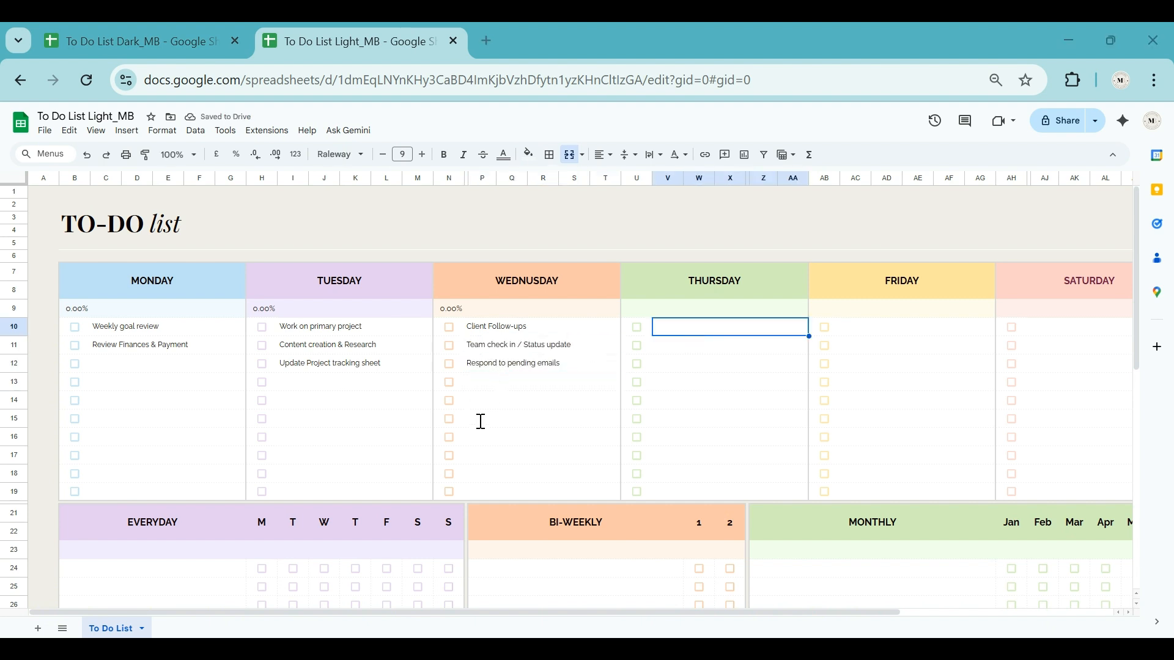
pyautogui.write('Review analytics & Performace')
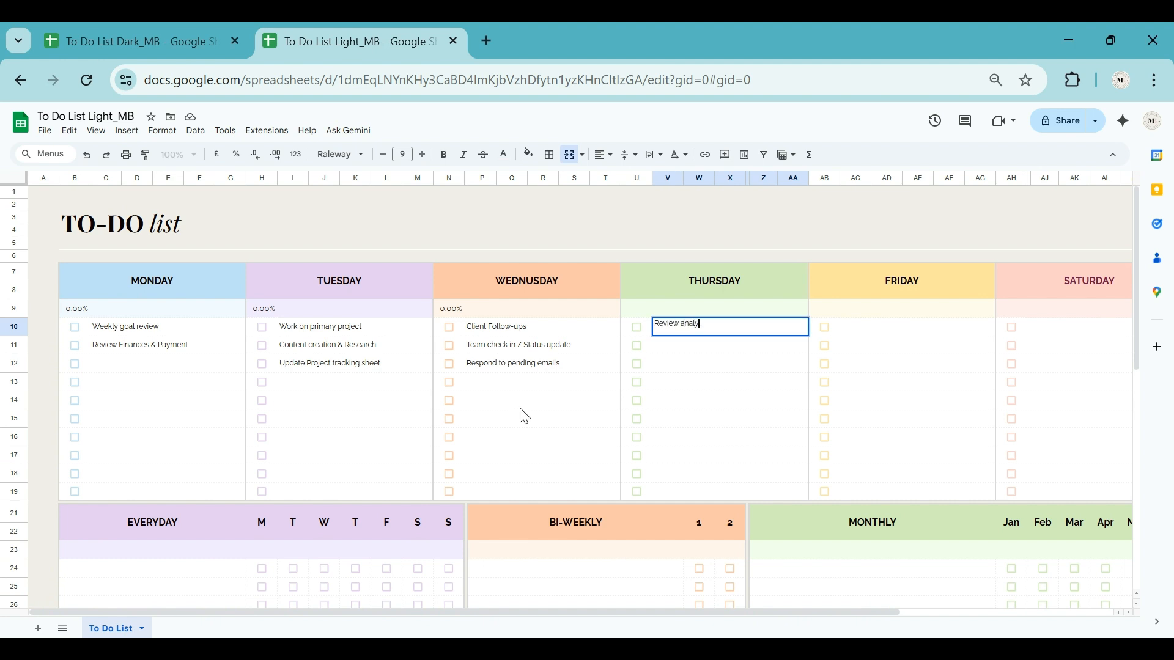
pyautogui.press('Return')
pyautogui.write('Plan content ')
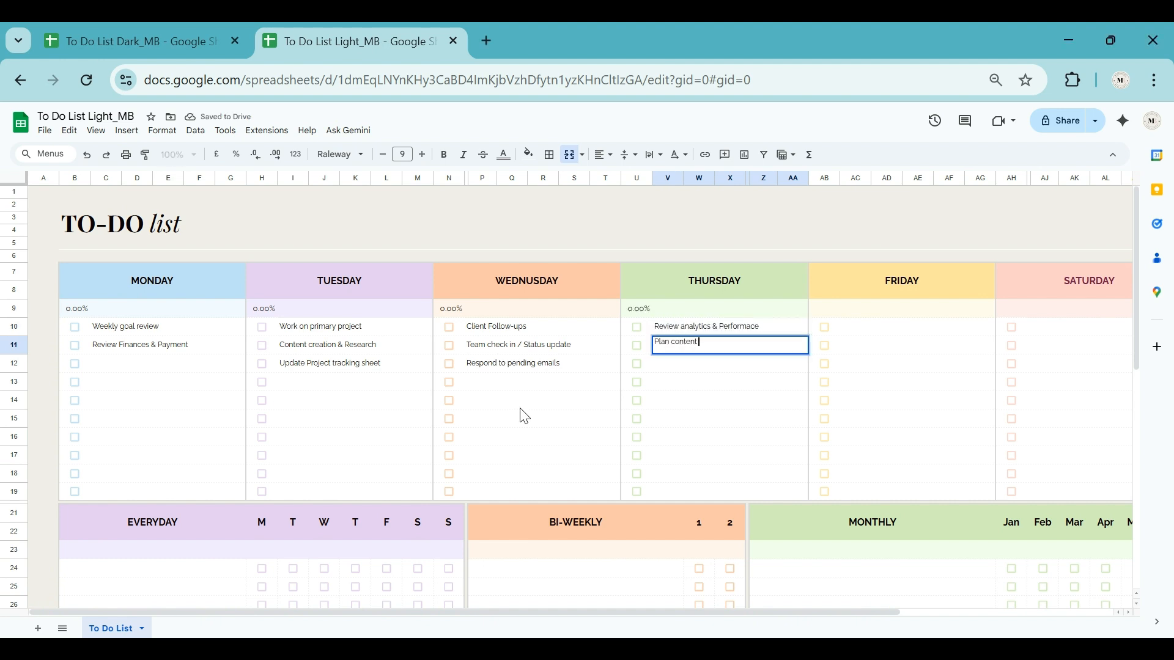
pyautogui.write('or marketing Strategy')
pyautogui.press('Return')
pyautogui.write('Brainstorm new ideas')
pyautogui.press('Return')
# Step: Enter the Friday tasks "Weekly progress review", "Plan next week" and "organize files / clear inbox"
pyautogui.press('Up')
pyautogui.press('Up')
pyautogui.press('Up')
pyautogui.press('Right')
pyautogui.press('Right')
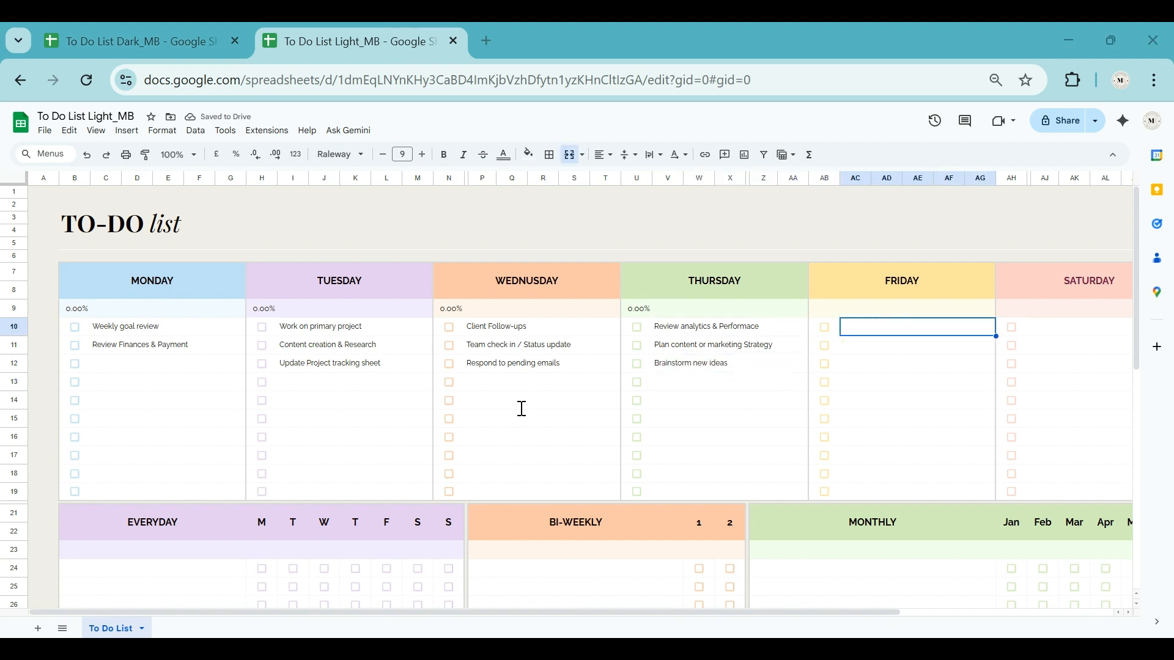
pyautogui.write('Weekly progress review')
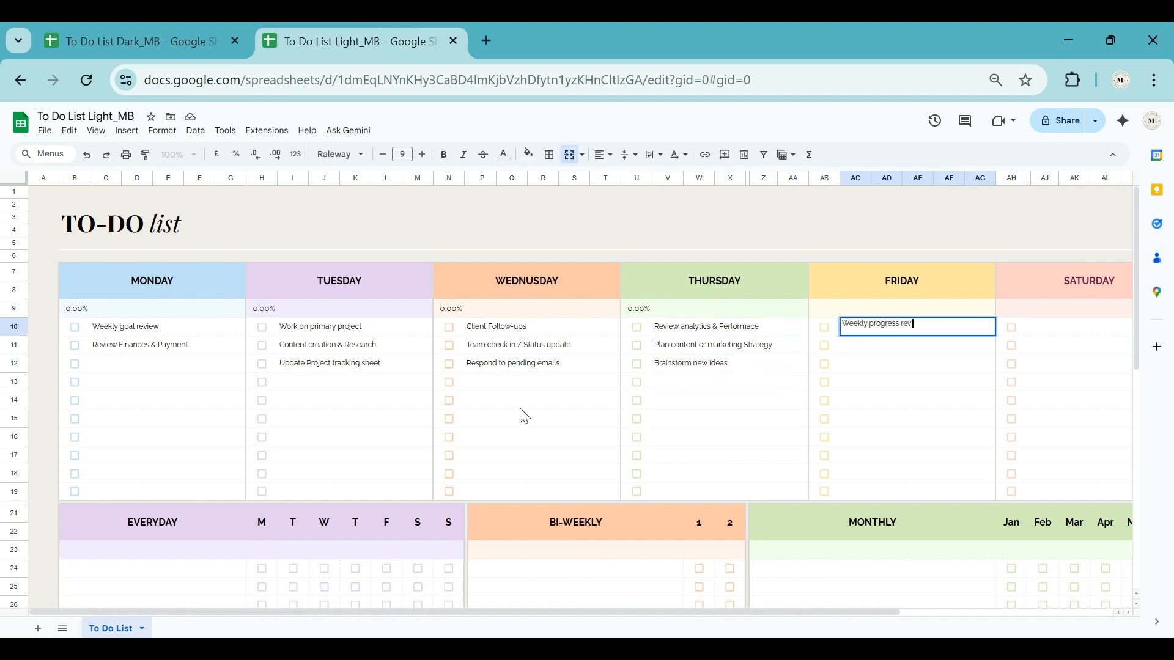
pyautogui.press('Return')
pyautogui.write('Plan next week')
pyautogui.press('Return')
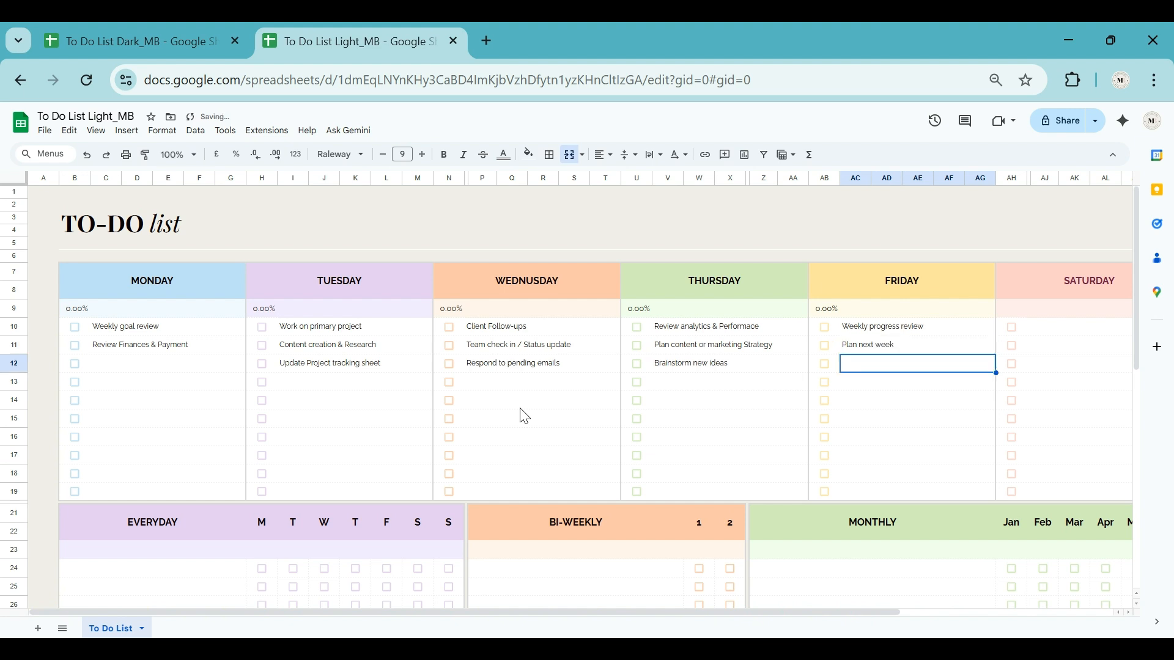
pyautogui.write('organize files / cleaar')
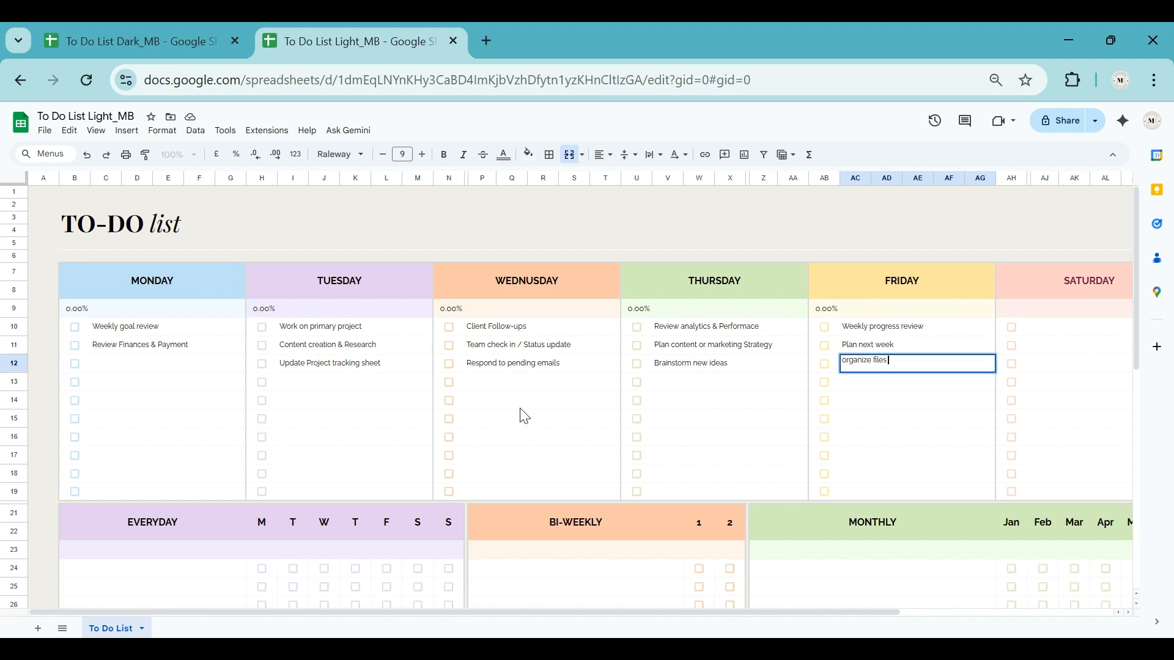
pyautogui.press('BackSpace')
pyautogui.press('BackSpace')
pyautogui.write('r inbox')
# Step: Enter the Saturday tasks "Grocery shopping", "Laundry & folding" and "Home cleaning reset"
pyautogui.press('Up')
pyautogui.press('Up')
pyautogui.press('Right')
pyautogui.press('Right')
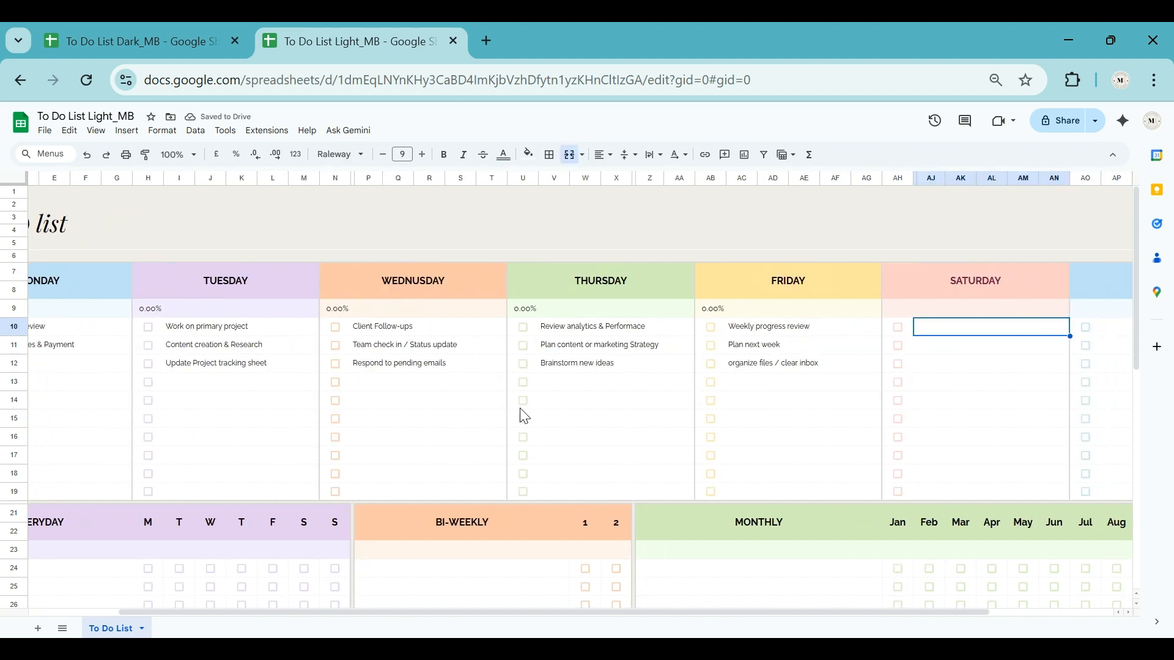
pyautogui.write('Grocery shopping')
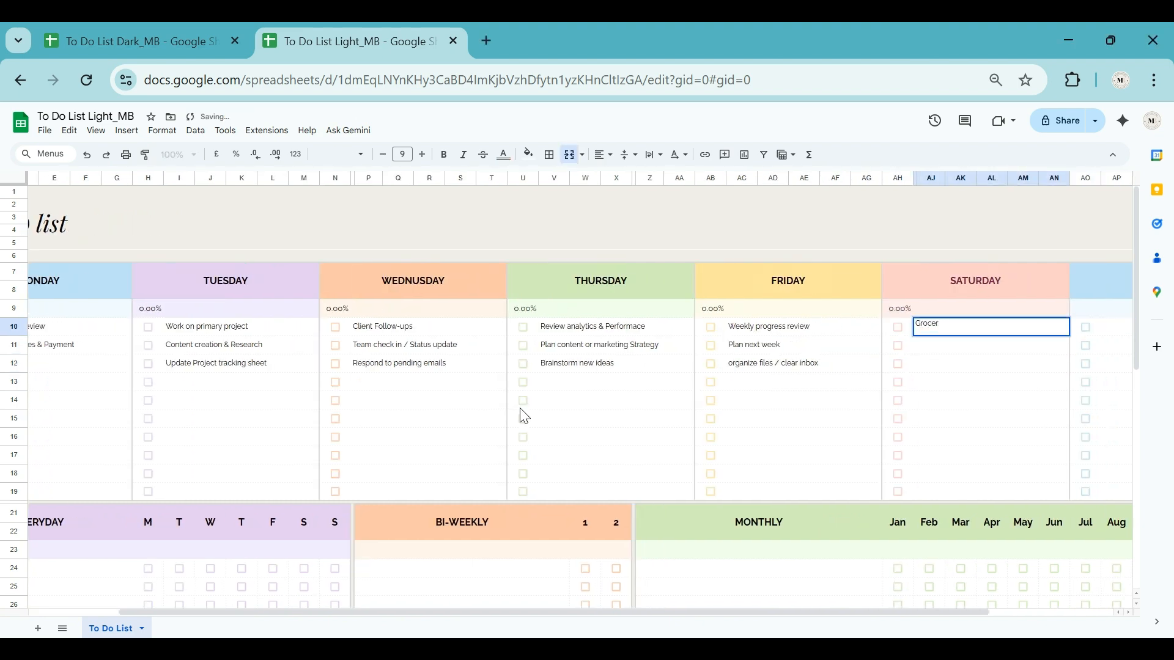
pyautogui.press('Return')
pyautogui.write('Laundry & folding')
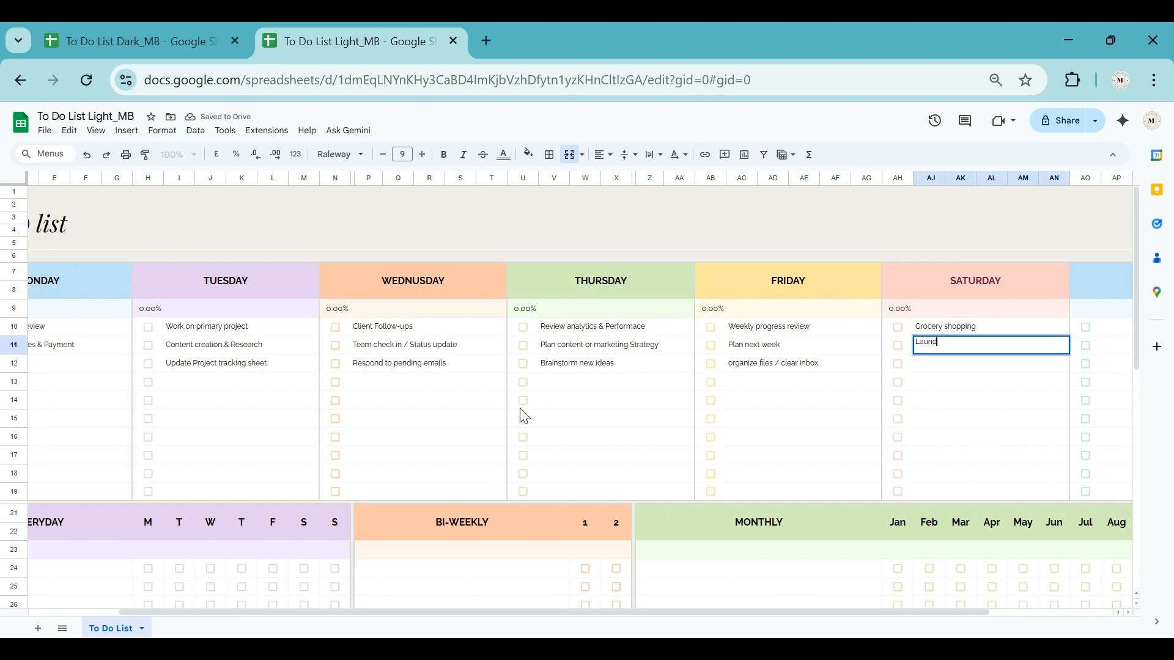
pyautogui.press('Return')
pyautogui.write('Home cleaning reset')
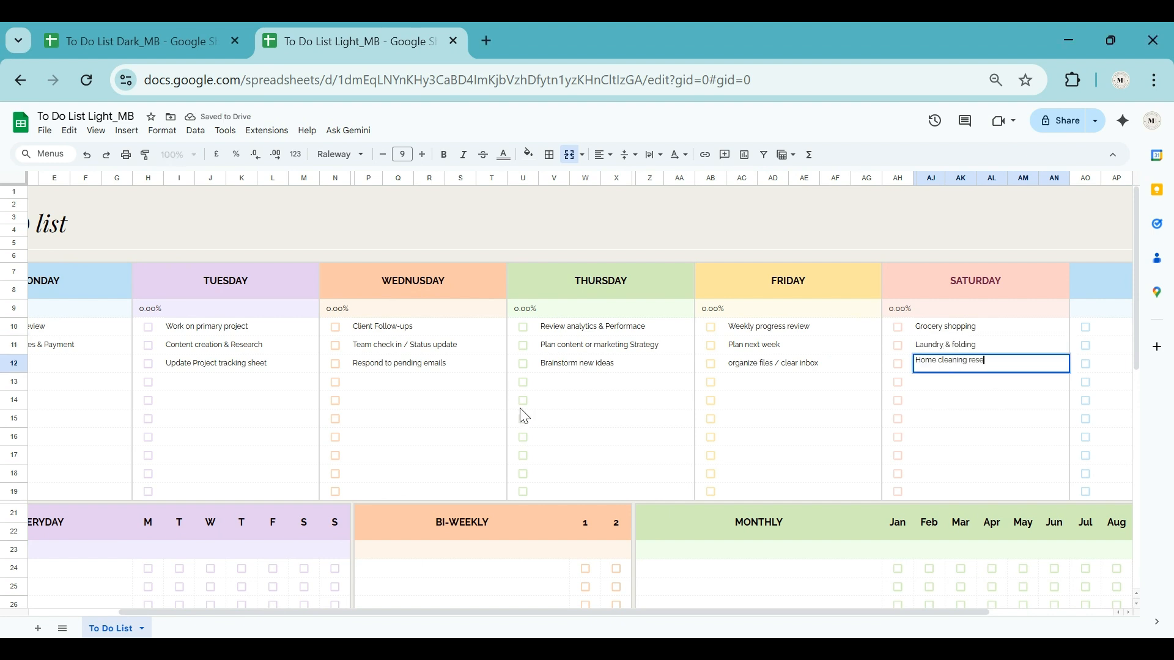
pyautogui.press('Return')
# Step: Enter the Sunday tasks "Plan weekly schedule", "Meal planning / prep" and "Light cleaning & relaxation"
pyautogui.press('Up')
pyautogui.press('Up')
pyautogui.press('Up')
pyautogui.press('Right')
pyautogui.press('Right')
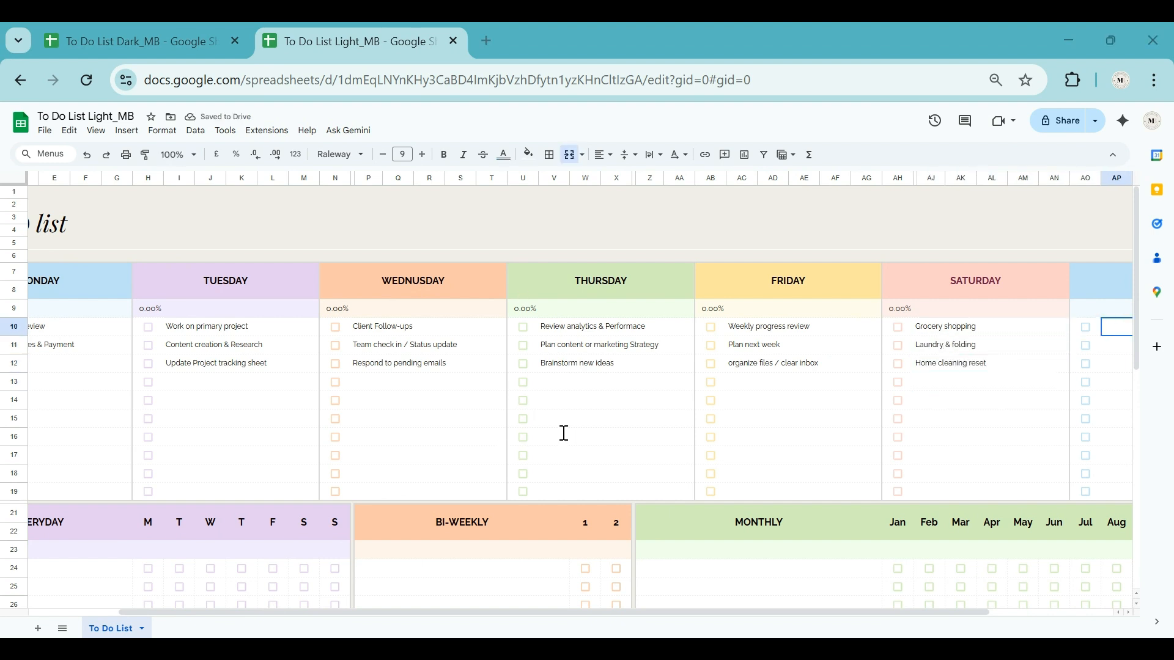
pyautogui.write('Plan weekly schedule')
pyautogui.press('Return')
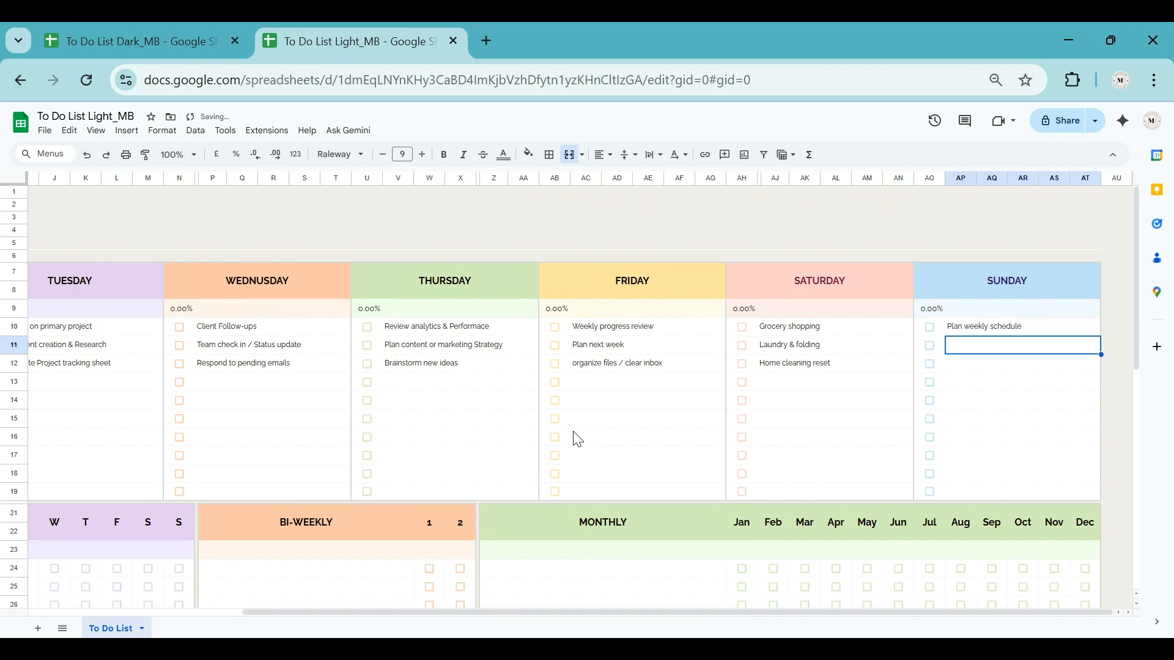
pyautogui.write('Meal planning / prep')
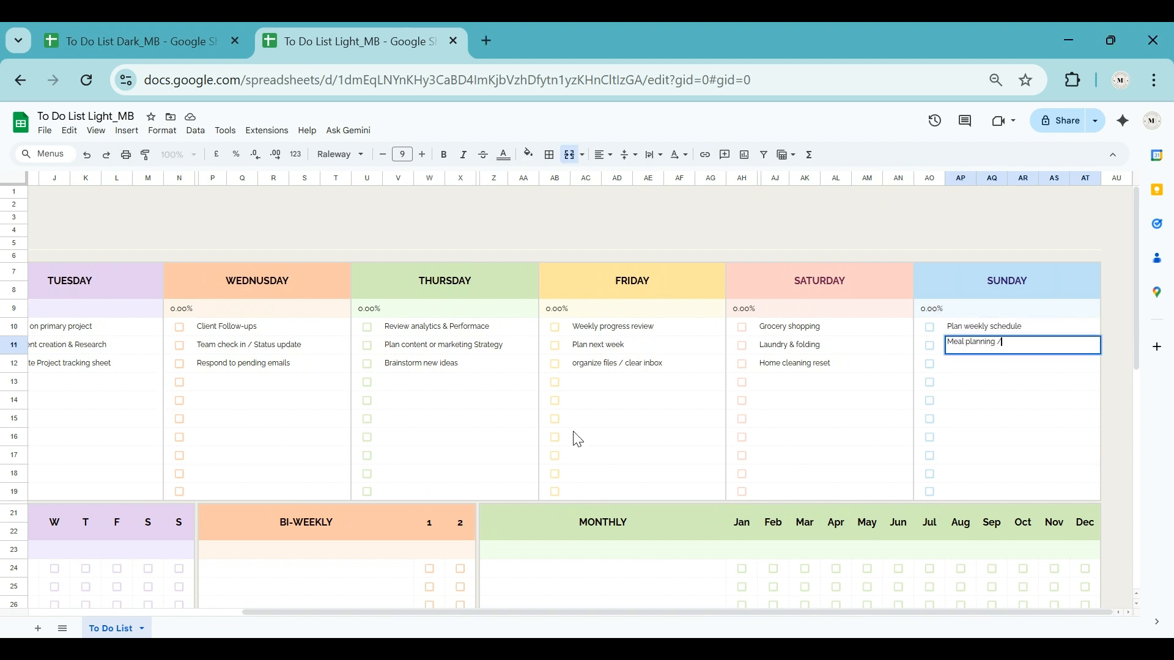
pyautogui.press('Return')
pyautogui.write('Light cleaning & relaxation')
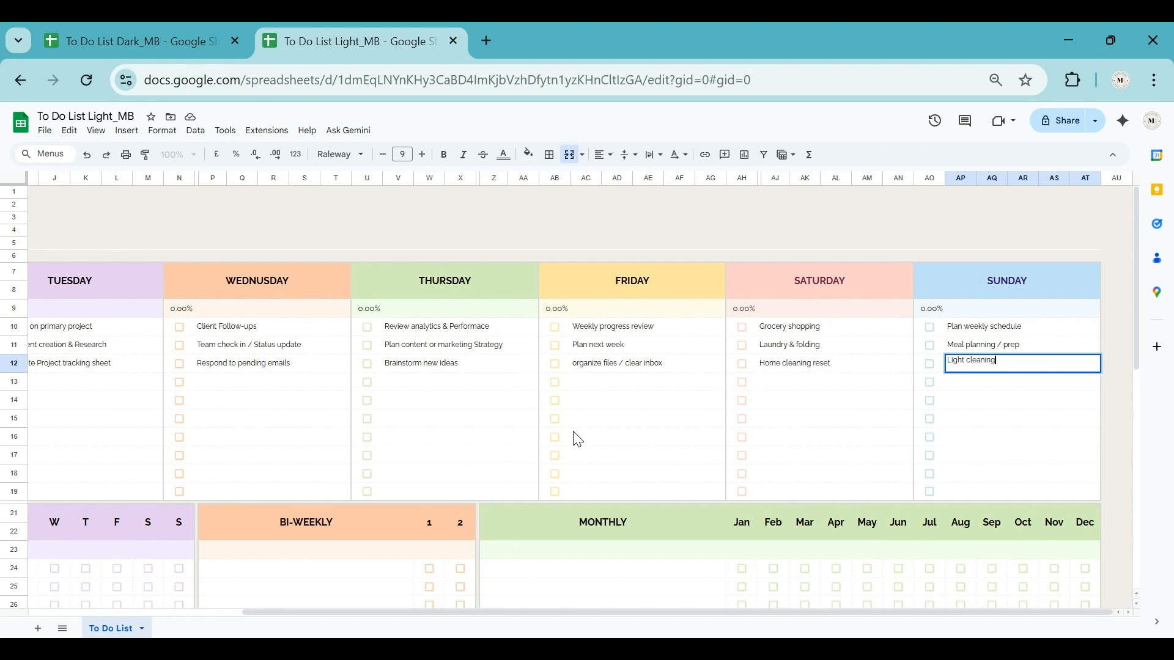
pyautogui.press('Return')
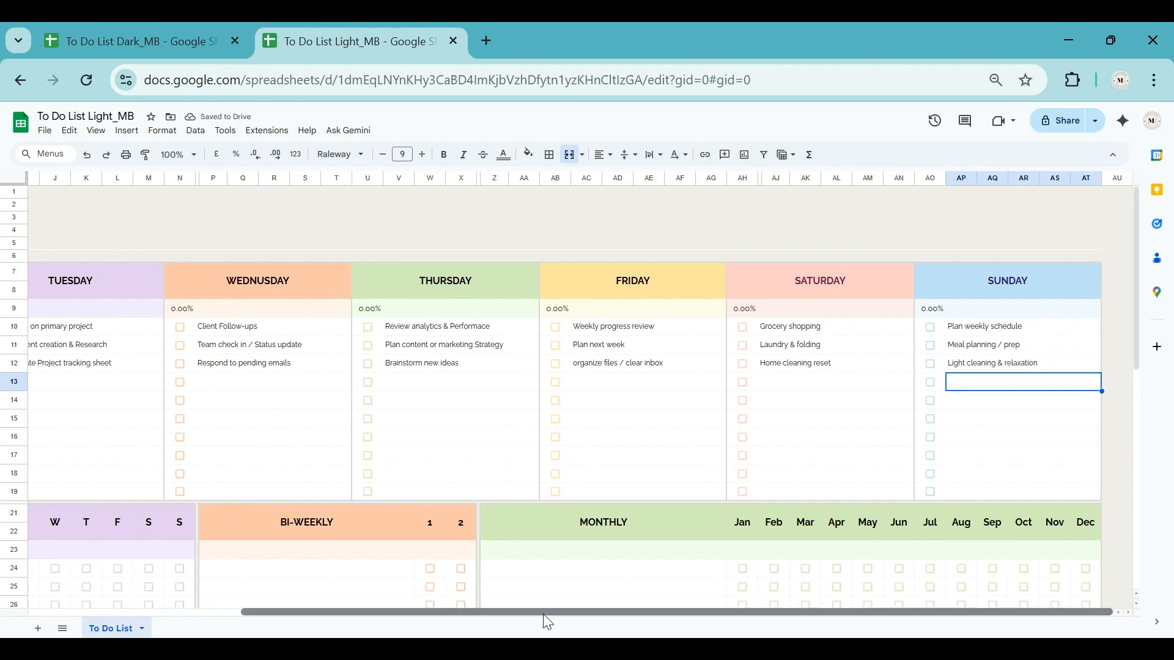
# Step: Mark Monday's weekly goal review and Tuesday's content creation and project tracking sheet tasks as done
pyautogui.moveTo(543, 614); pyautogui.dragTo(331, 614)
pyautogui.click(75, 327)
pyautogui.click(263, 346)
pyautogui.click(262, 363)
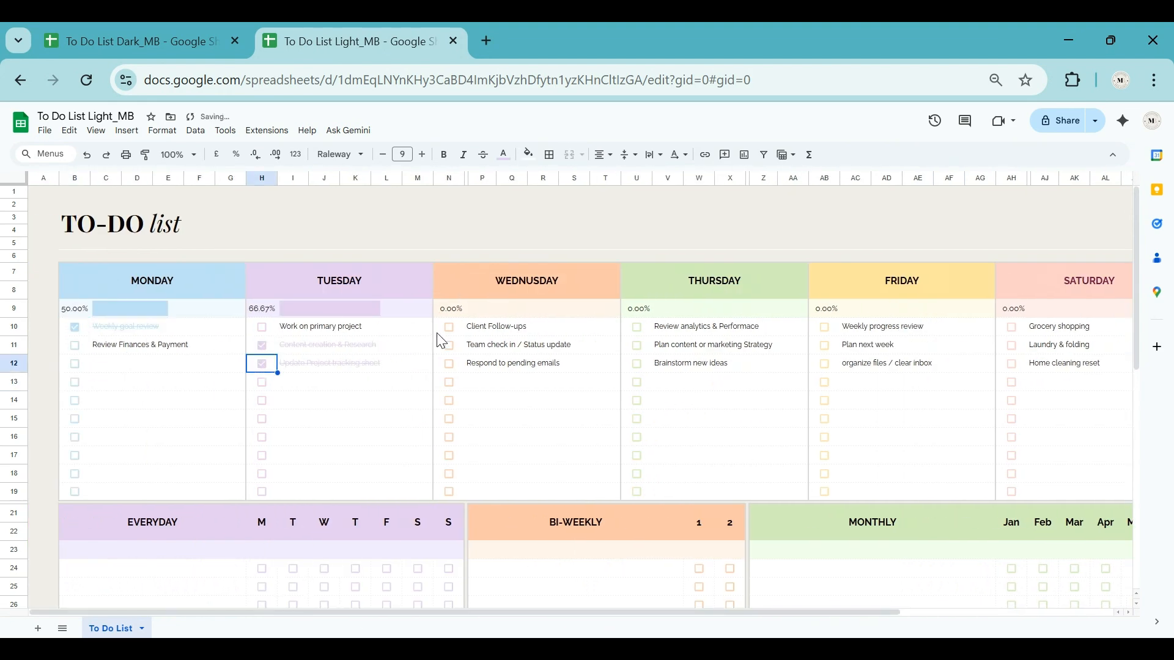
# Step: Mark the first and third tasks of both Wednesday and Thursday as done
pyautogui.click(449, 327)
pyautogui.click(450, 364)
pyautogui.click(637, 327)
pyautogui.click(636, 363)
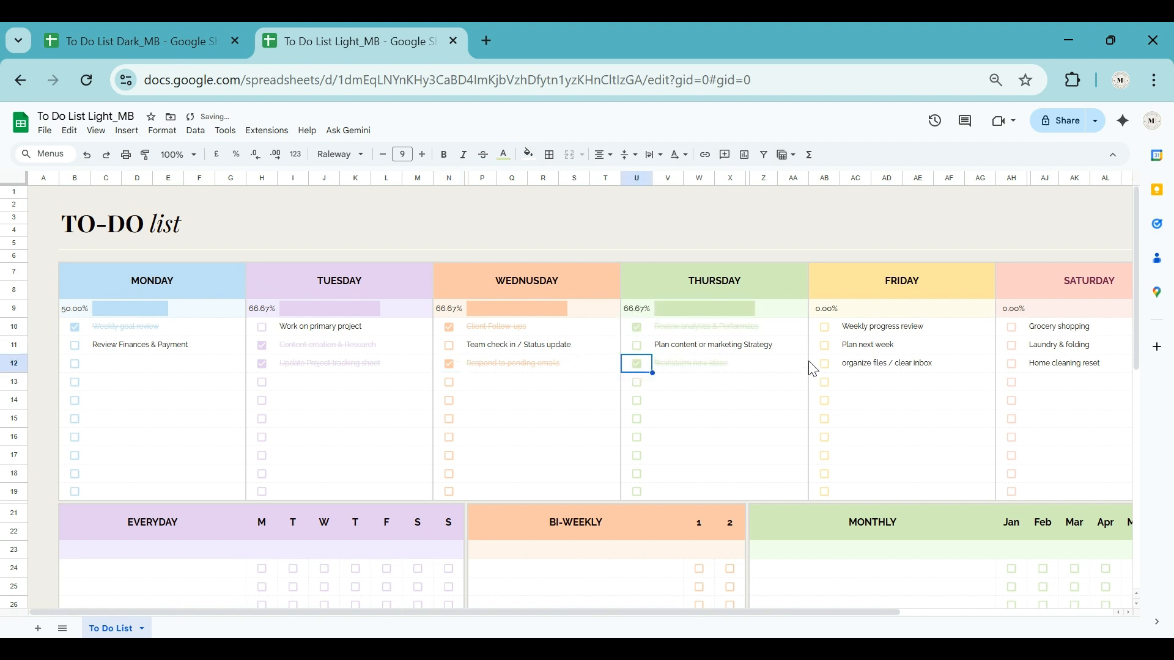
# Step: Mark Friday's "Plan next week", Saturday's laundry and home cleaning, and Sunday's weekly schedule and light cleaning tasks as done
pyautogui.click(824, 345)
pyautogui.click(1011, 346)
pyautogui.click(1011, 363)
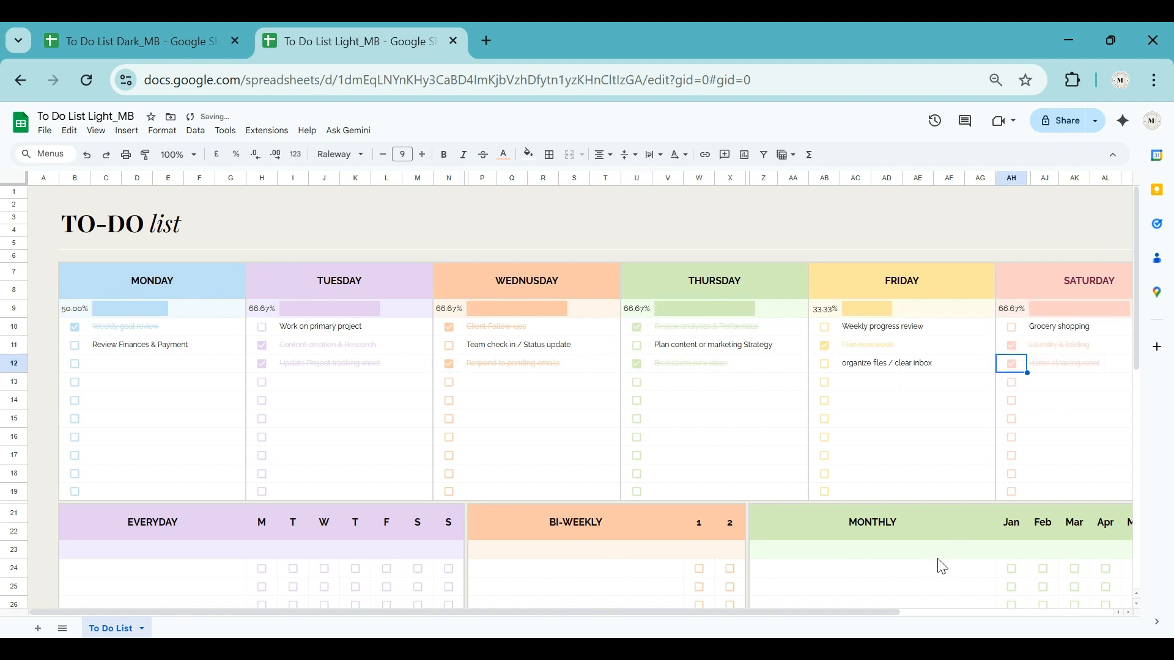
pyautogui.hscroll(5, 937, 563)
pyautogui.click(930, 327)
pyautogui.click(930, 364)
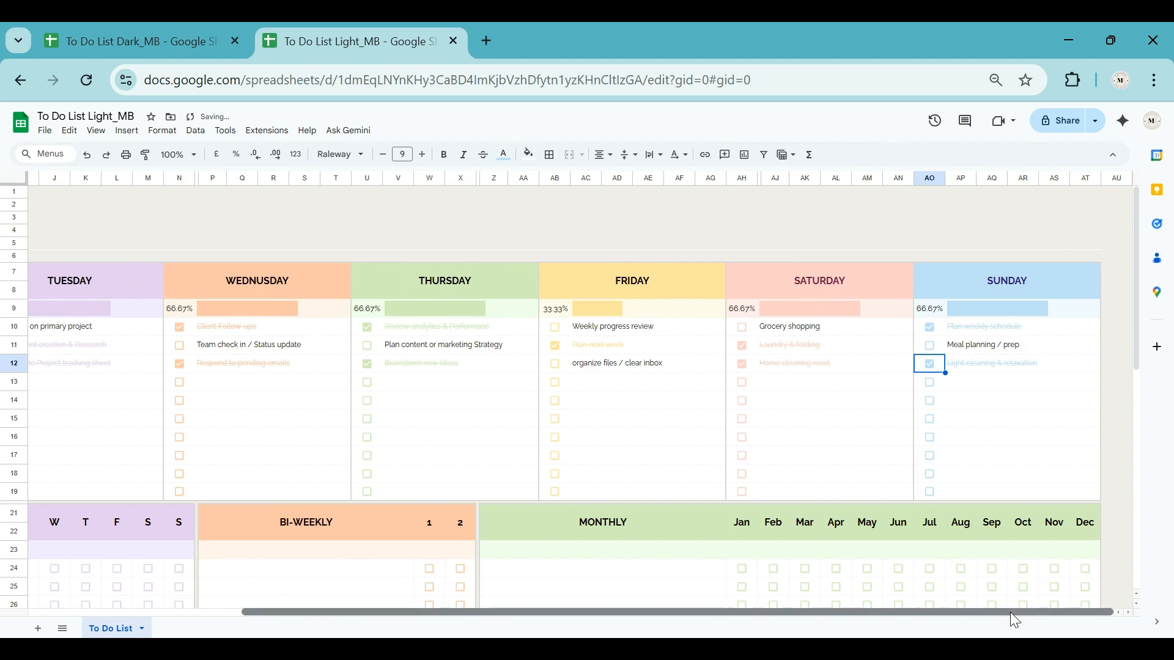
# Step: Enter the first two everyday tasks: "Morning routine" and "Check daily priorities & planner"
pyautogui.moveTo(1010, 612); pyautogui.dragTo(733, 612)
pyautogui.scroll(-1, 178, 502)
pyautogui.click(133, 482)
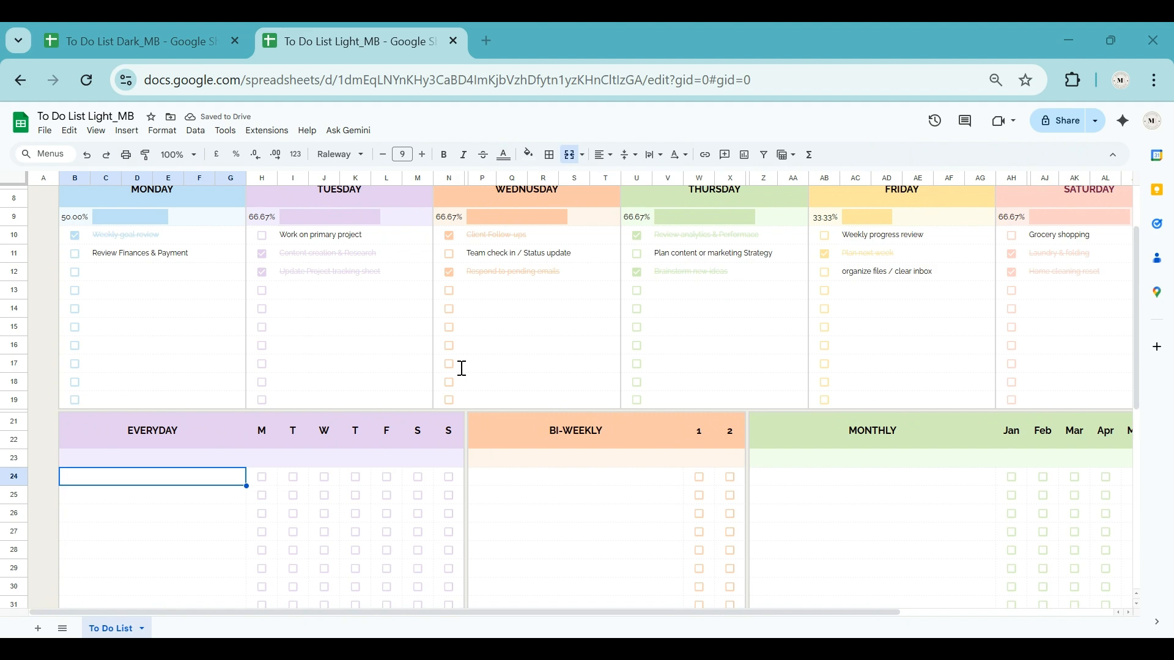
pyautogui.write('Morning routine')
pyautogui.press('Return')
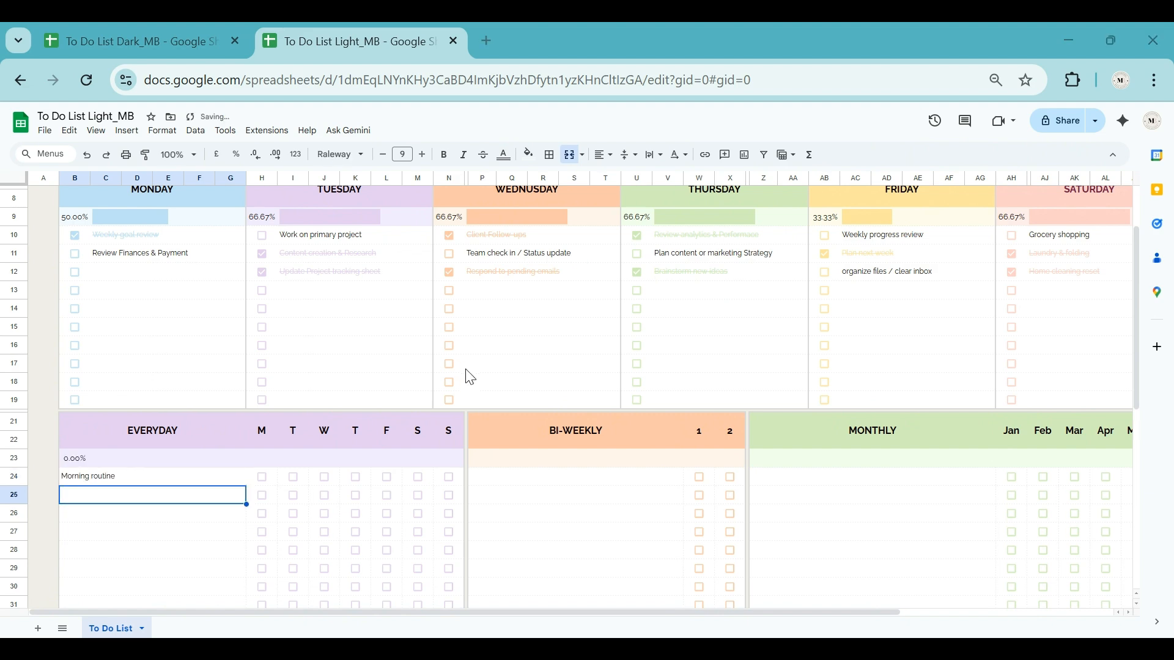
pyautogui.write('Check daily priorities & planner')
pyautogui.press('Return')
# Step: Add the everyday tasks "Hydrate - 3 ltr of water", "30 min exercise / walk" and "work block / focus session"
pyautogui.write('Hydrate - 3 ltr of wat')
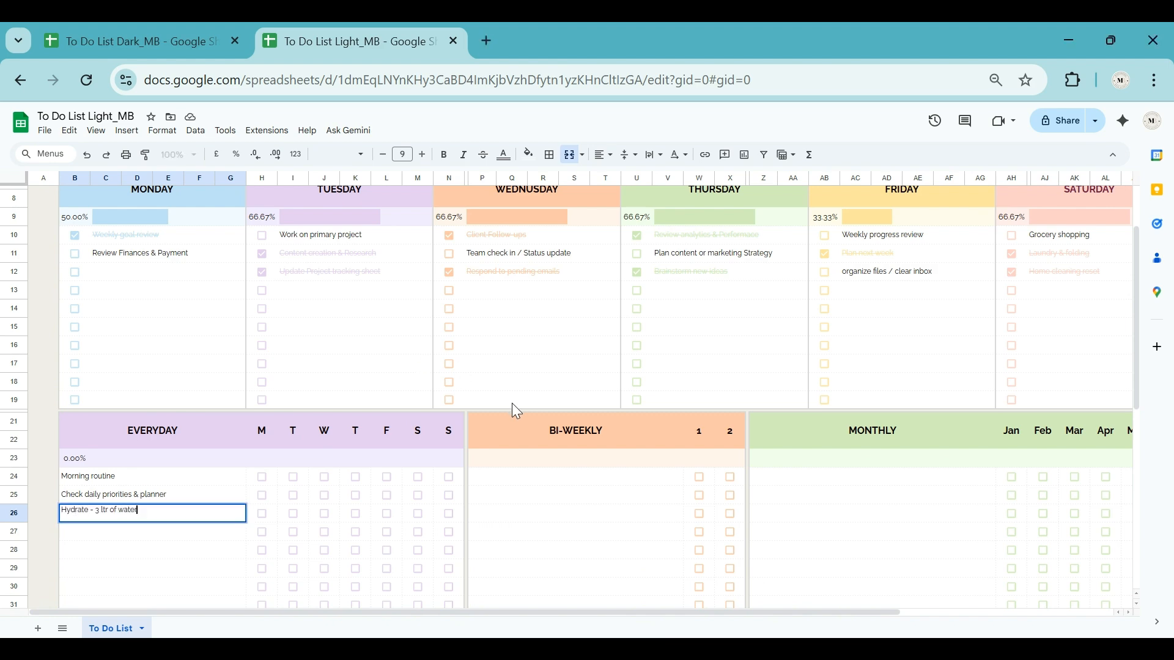
pyautogui.write('er')
pyautogui.press('Return')
pyautogui.write('30 min exercise / walk')
pyautogui.press('Return')
pyautogui.write('work block / focus session')
pyautogui.press('Return')
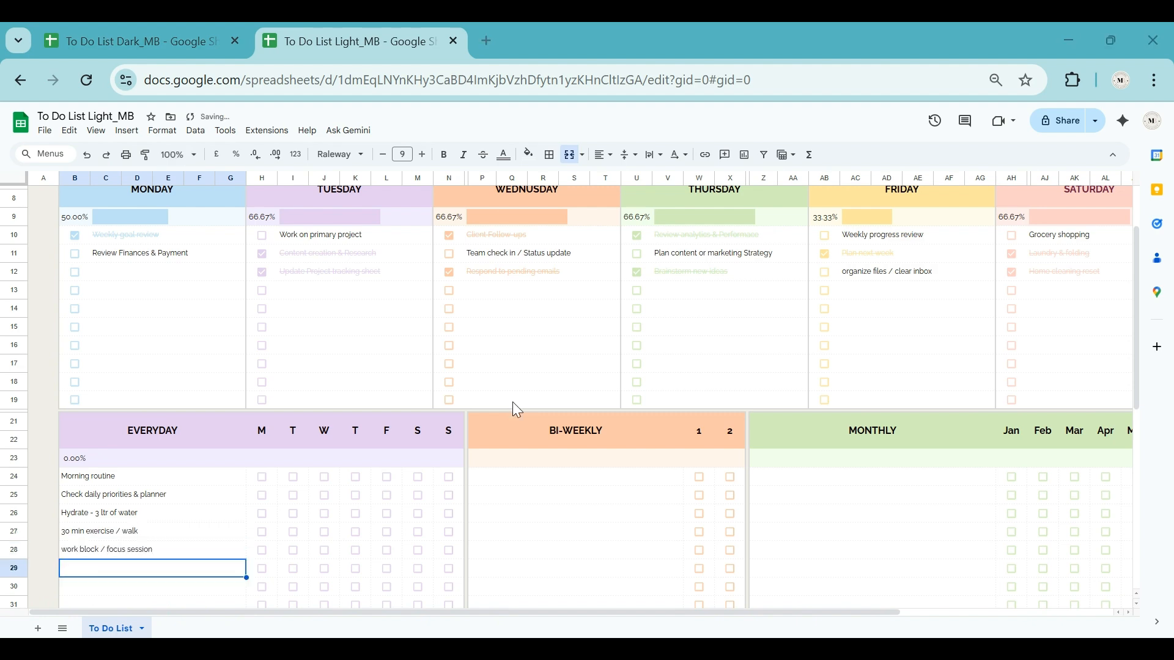
# Step: Add the everyday tasks "Lunch break - screen free", "Evening tidy up" and "Daily reflection / gratitute"
pyautogui.write('Lunch break - screen f')
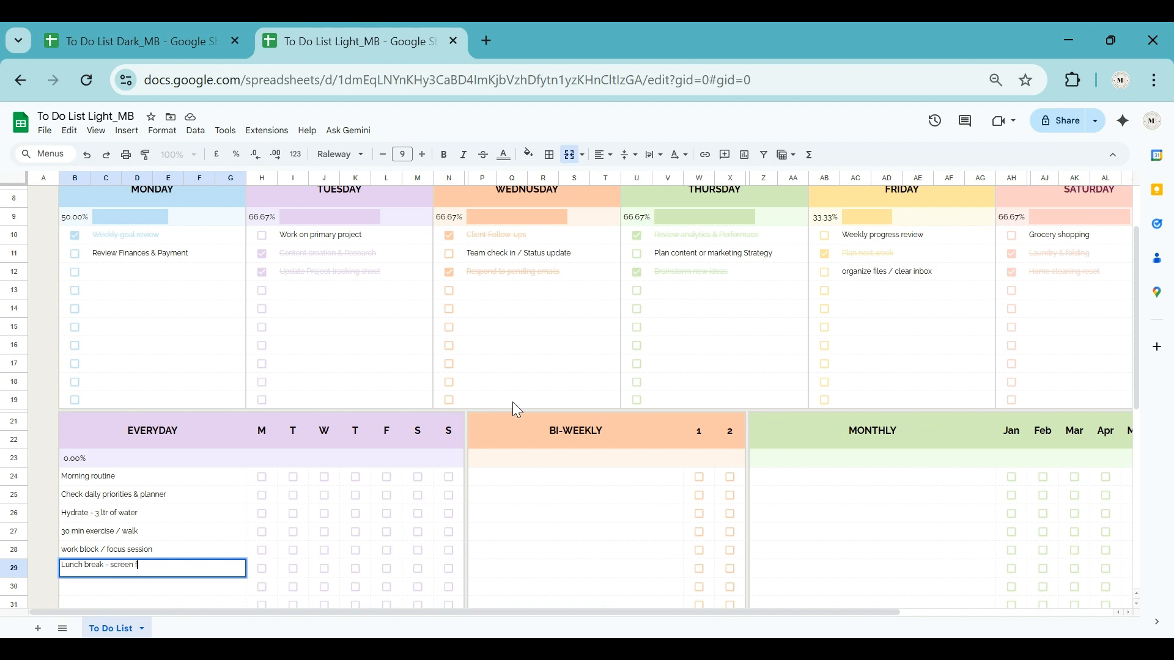
pyautogui.write('ree')
pyautogui.press('Return')
pyautogui.write('Evening tidy up')
pyautogui.press('Return')
pyautogui.write('Daily reflection / gratitut')
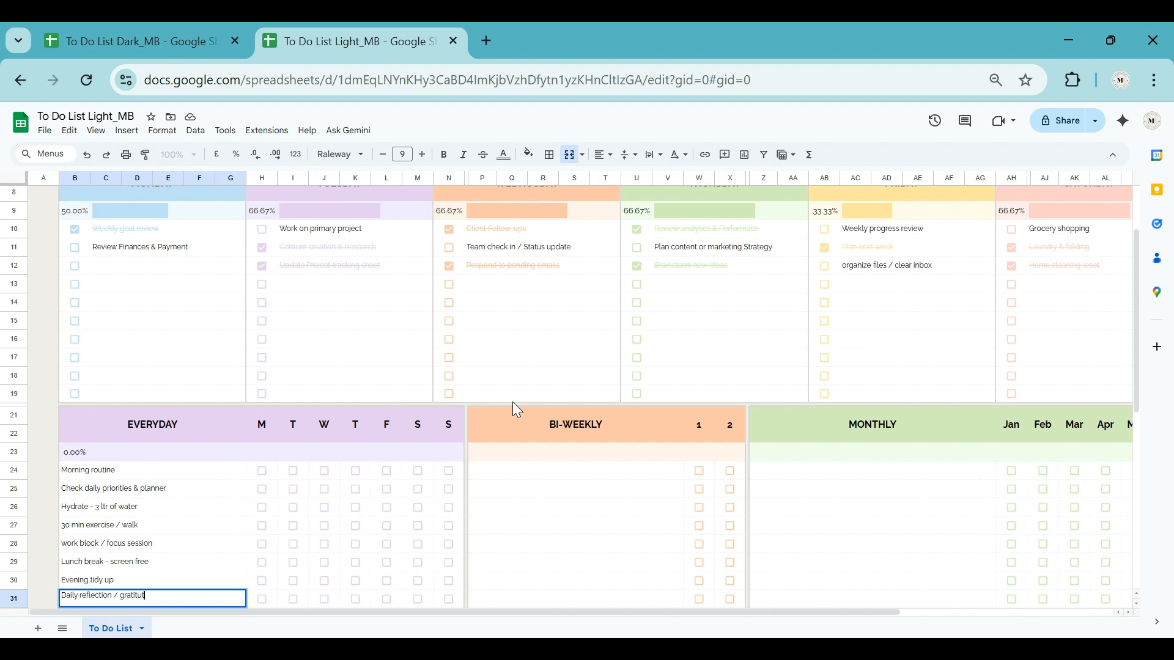
pyautogui.write('e')
pyautogui.press('Return')
# Step: Mark the everyday morning routine as done for every day except Wednesday
pyautogui.scroll(-3, 512, 408)
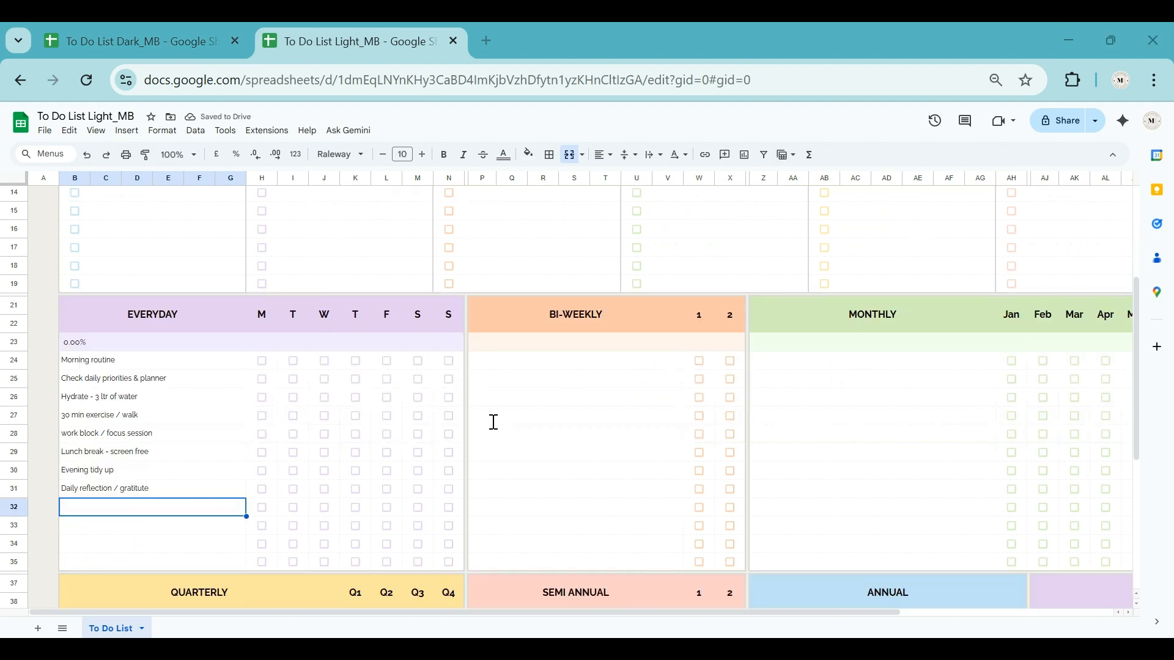
pyautogui.click(261, 364)
pyautogui.click(294, 365)
pyautogui.click(357, 365)
pyautogui.click(387, 365)
pyautogui.click(419, 365)
pyautogui.click(449, 365)
# Step: Mark the daily priorities check as done for Tuesday, Thursday and Saturday, and hydration for all seven days
pyautogui.click(294, 381)
pyautogui.click(265, 400)
pyautogui.click(294, 400)
pyautogui.click(325, 399)
pyautogui.click(356, 399)
pyautogui.click(388, 399)
pyautogui.click(418, 399)
pyautogui.click(449, 399)
# Step: Mark exercise done for Monday, Wednesday, Friday and Sunday, the work block for Tuesday, Thursday, Saturday and Sunday, and the lunch break for Tuesday
pyautogui.click(262, 417)
pyautogui.click(324, 418)
pyautogui.click(418, 434)
pyautogui.click(449, 434)
pyautogui.click(293, 452)
# Step: Enter the bi-weekly tasks "Deap clean fridge", "Change bedsheet" and "organize drawer /shelf"
pyautogui.click(525, 367)
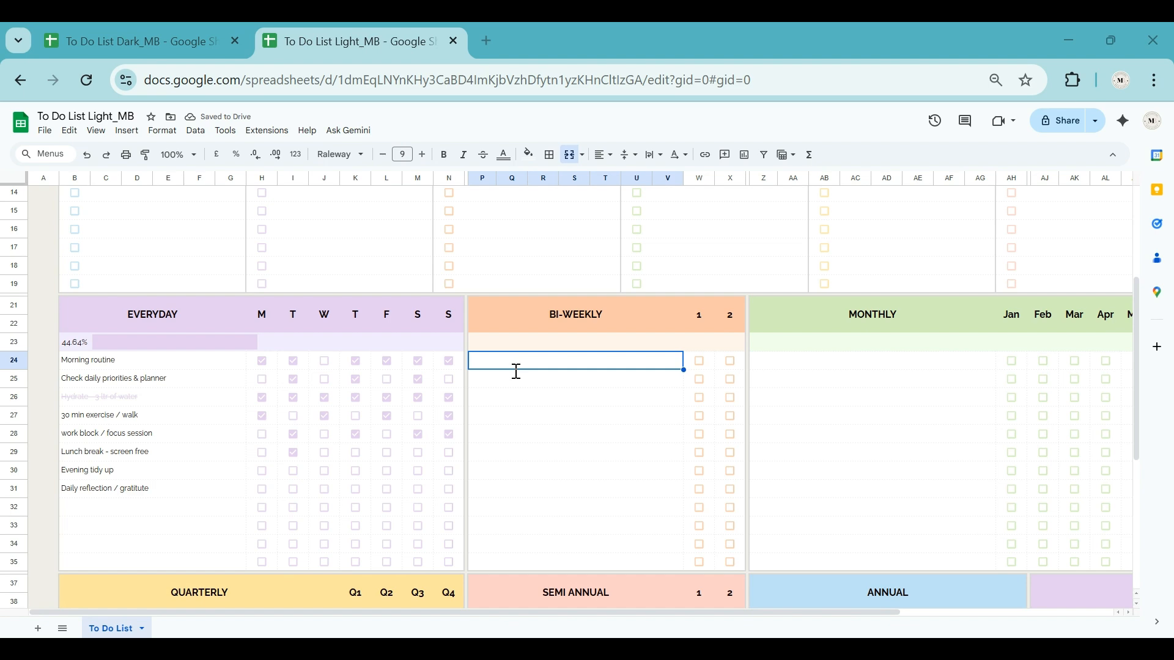
pyautogui.write('Deap clean fridge')
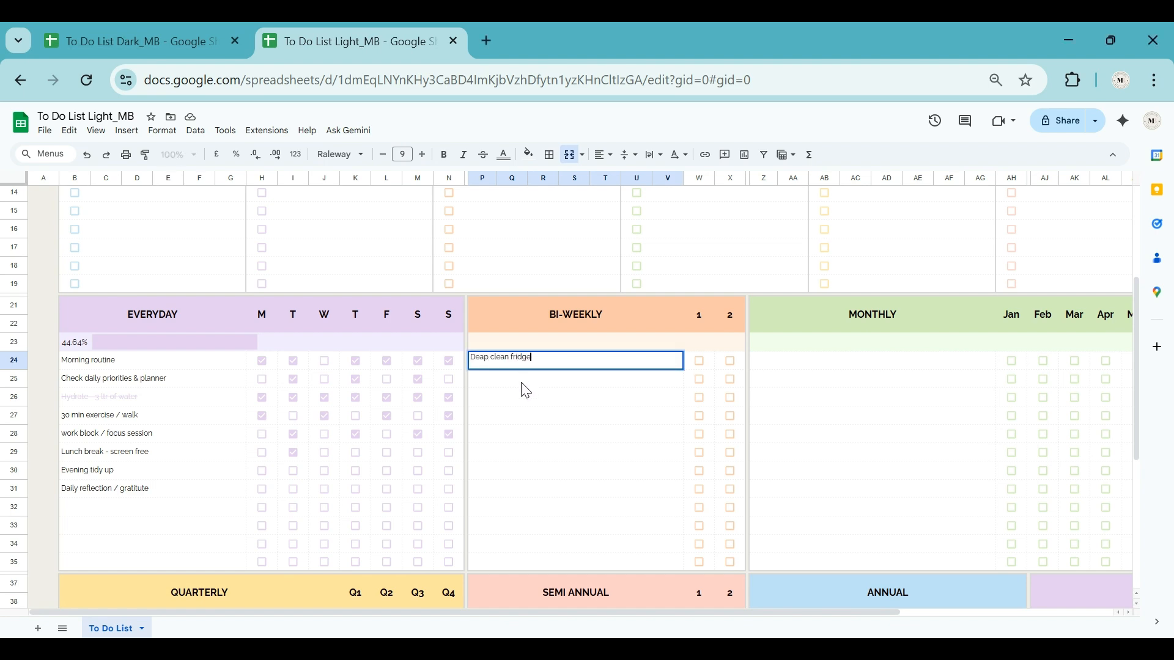
pyautogui.press('Return')
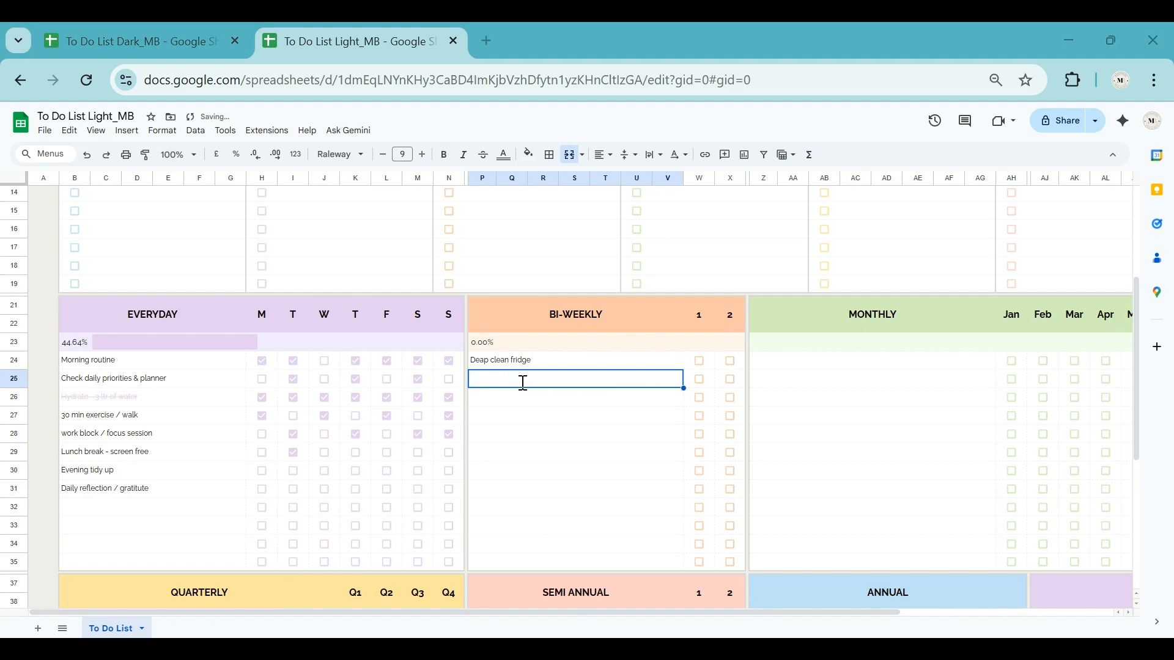
pyautogui.write('Change bedsheet')
pyautogui.press('Return')
pyautogui.write('organize drawer /shelf')
pyautogui.press('Return')
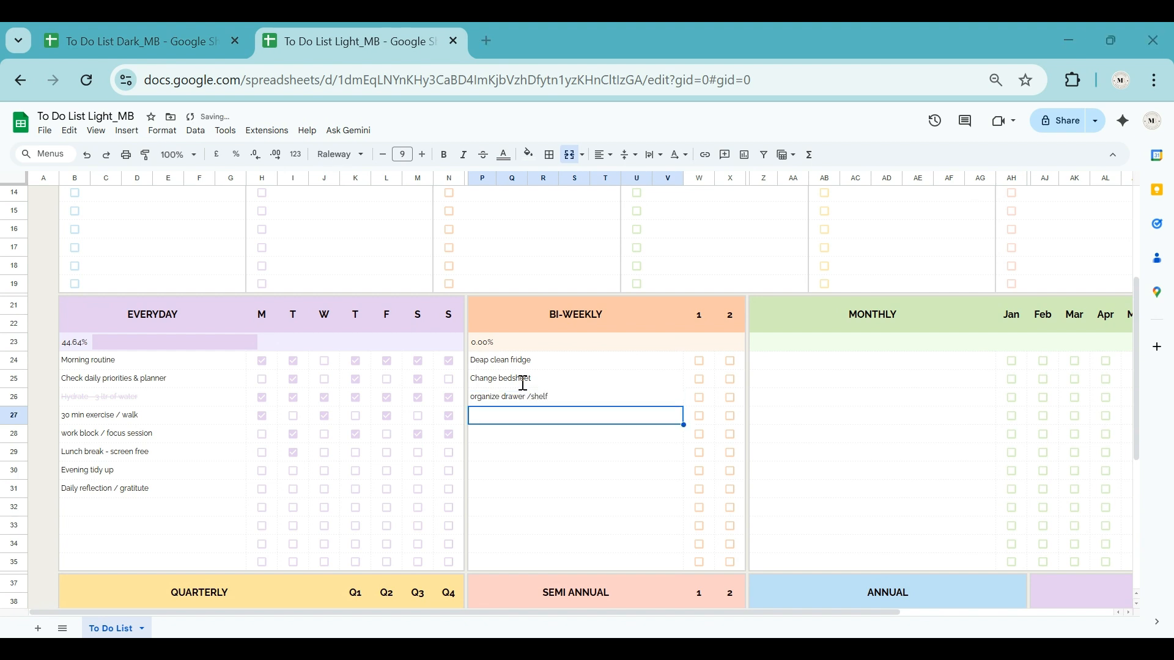
# Step: Add the bi-weekly tasks "Review expenses & receipts" and "Social Media Scheduling check"
pyautogui.write('Review expen')
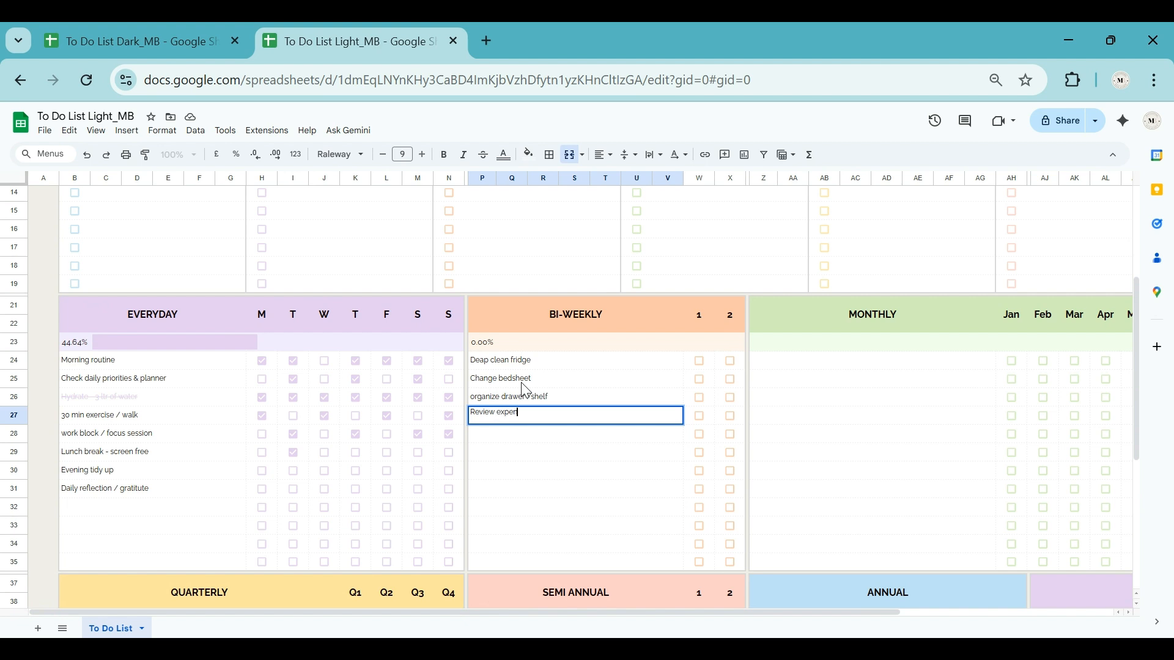
pyautogui.write('ses & receipts')
pyautogui.press('Return')
pyautogui.write('S')
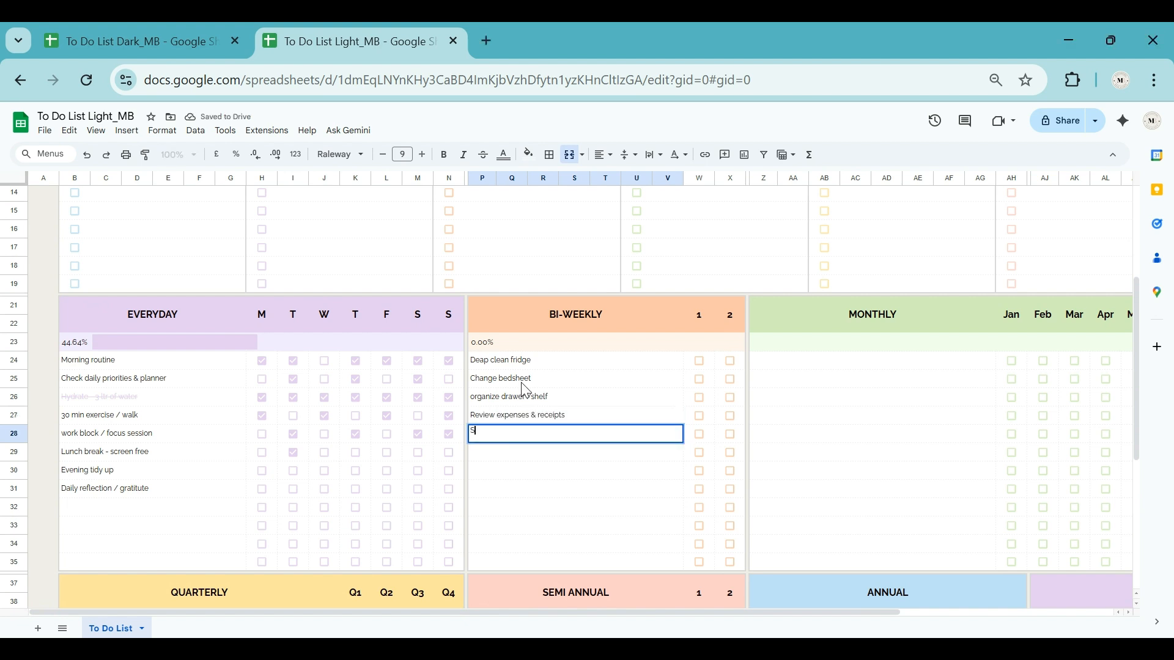
pyautogui.write('ocial Media Scheduling &')
pyautogui.press('BackSpace')
pyautogui.write('check')
pyautogui.press('Return')
# Step: Add the bi-weekly tasks "Wash car/ bike", "call or check in with family" and "Personal grooming /maintenance"
pyautogui.write('Wash car/ bike')
pyautogui.press('Return')
pyautogui.write('call or check in with family')
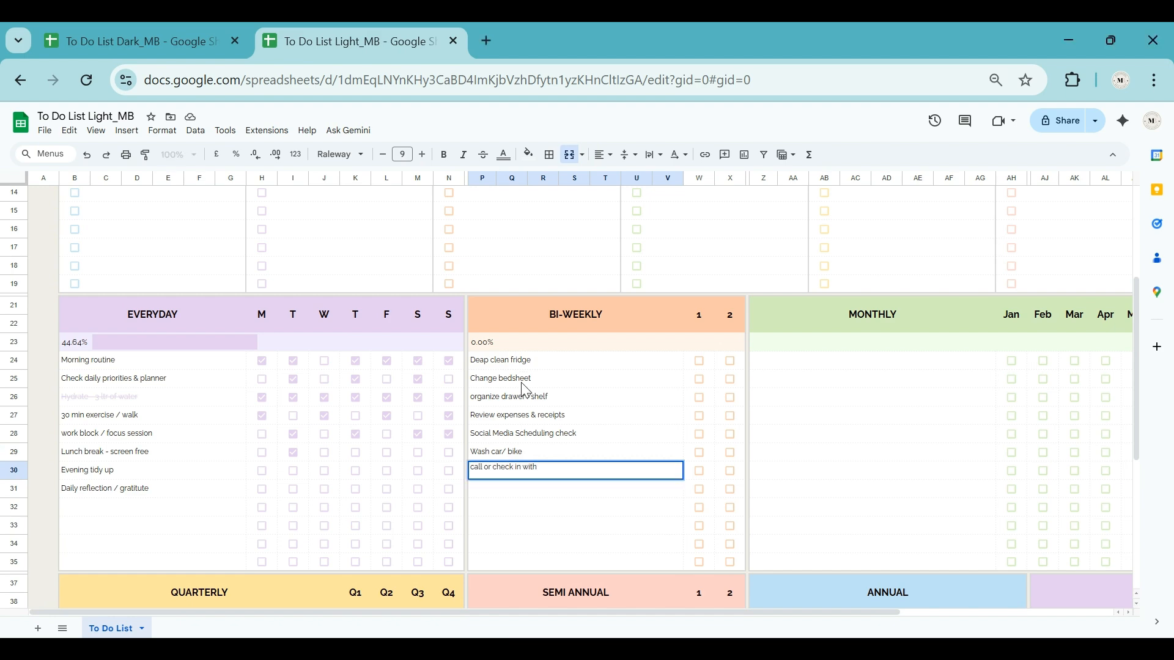
pyautogui.press('Return')
pyautogui.write('Personal grooming /maintenance')
pyautogui.press('Return')
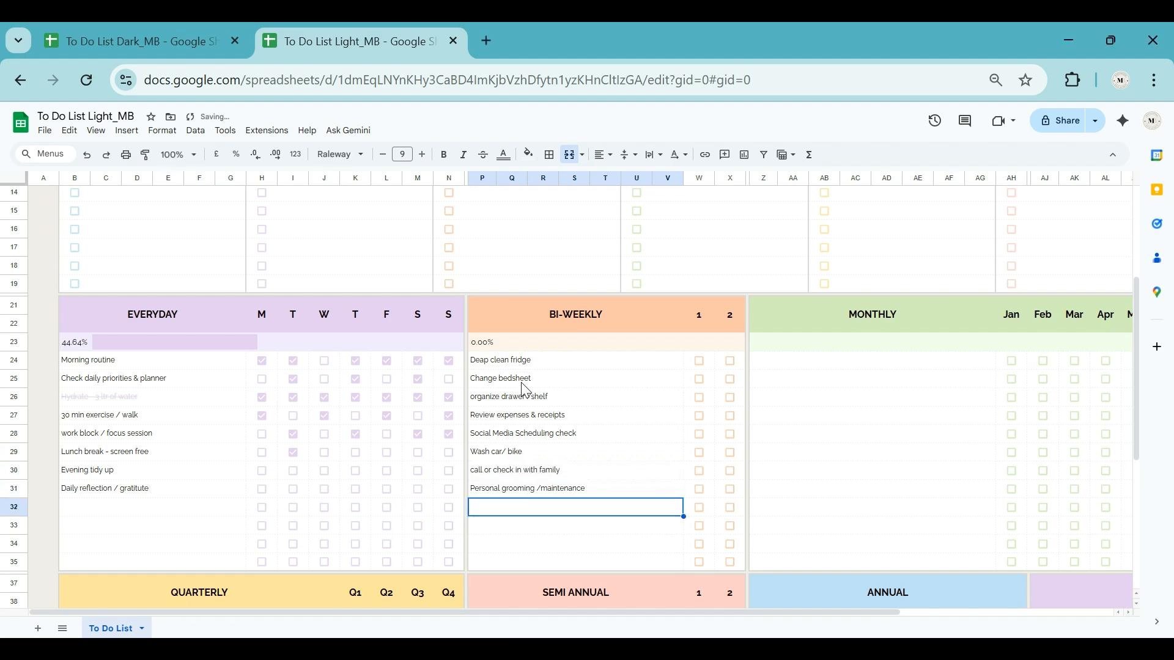
# Step: Mark a selection of the bi-weekly tasks as done across periods 1 and 2
pyautogui.click(699, 361)
pyautogui.click(699, 379)
pyautogui.click(730, 379)
pyautogui.click(698, 398)
pyautogui.click(730, 397)
pyautogui.click(698, 434)
pyautogui.click(730, 452)
pyautogui.click(698, 471)
pyautogui.click(730, 489)
# Step: Clear the check marks of all eight bi-weekly tasks in both periods
pyautogui.click(689, 360)
pyautogui.keyDown('shift'); pyautogui.click(740, 496); pyautogui.keyUp('shift')
pyautogui.press('Delete')
# Step: Enter the first monthly tasks: "Pay bills & update budget" and "Review monthly goals & progress"
pyautogui.click(817, 369)
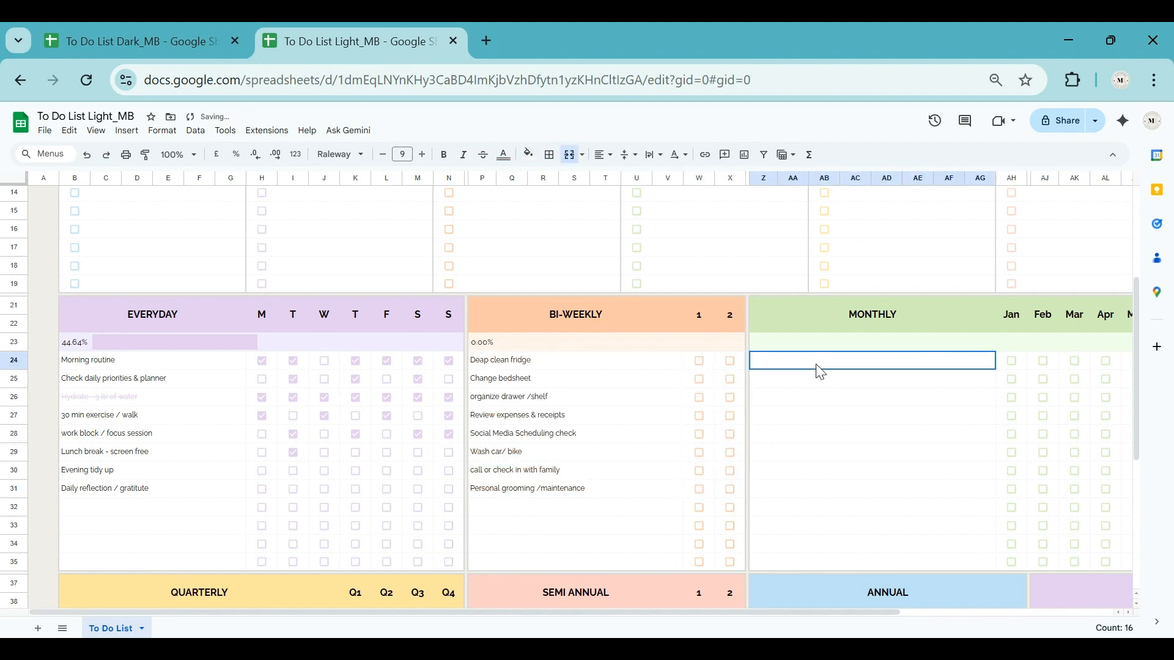
pyautogui.write('Pay bills & update budget')
pyautogui.press('Return')
pyautogui.write('Review monthly goa')
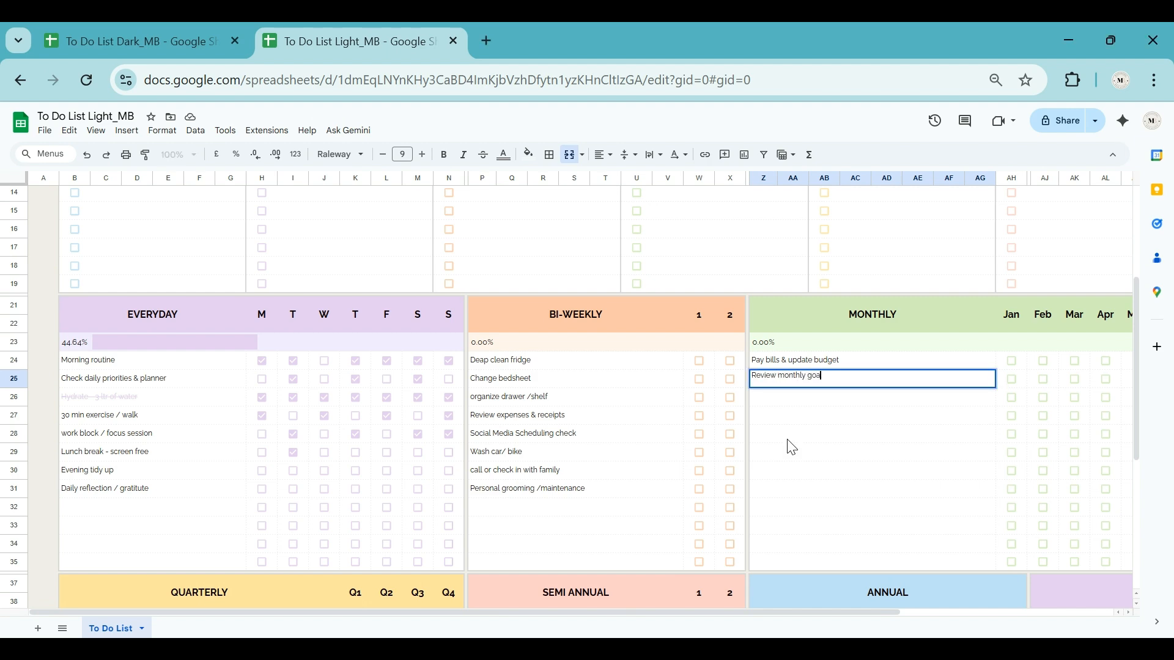
pyautogui.write('ls & progress')
pyautogui.press('Return')
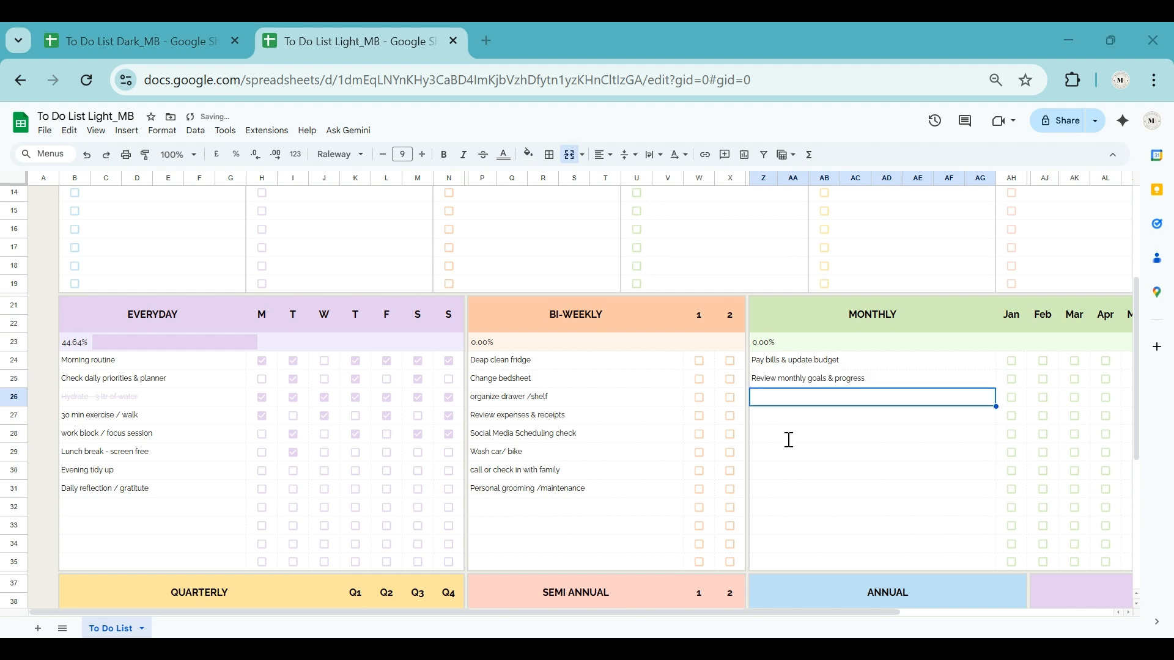
# Step: Add the monthly tasks "Declutter one room zone", "Refresh wardrobe" and "Review subscriptions"
pyautogui.write('Declutter one room zone')
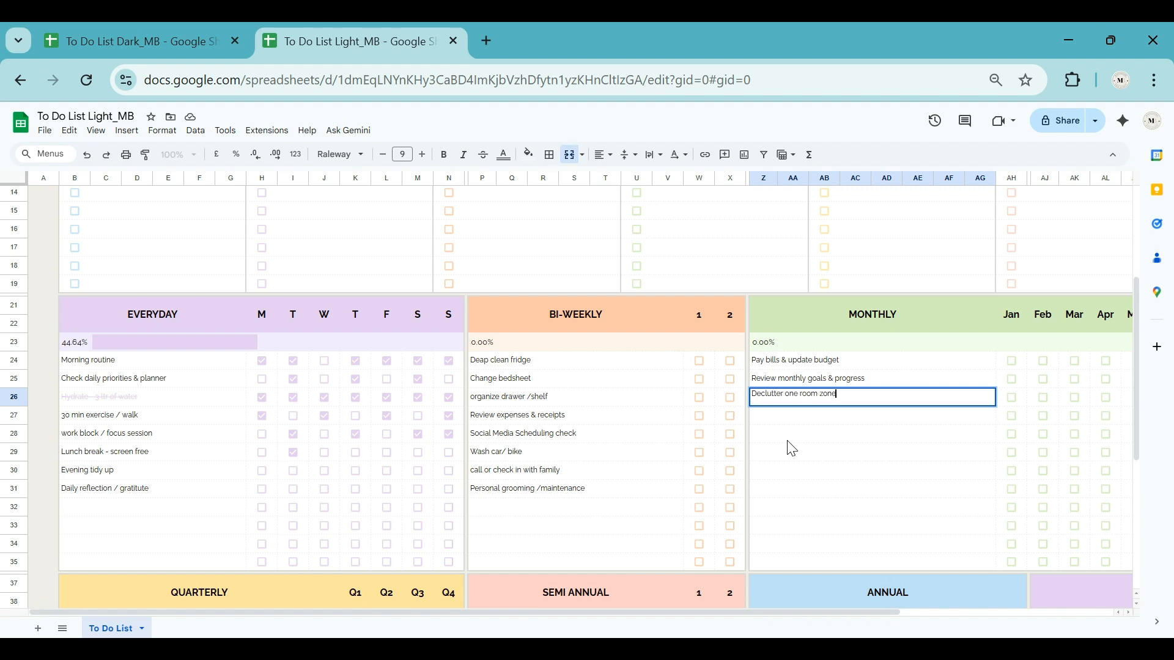
pyautogui.press('Return')
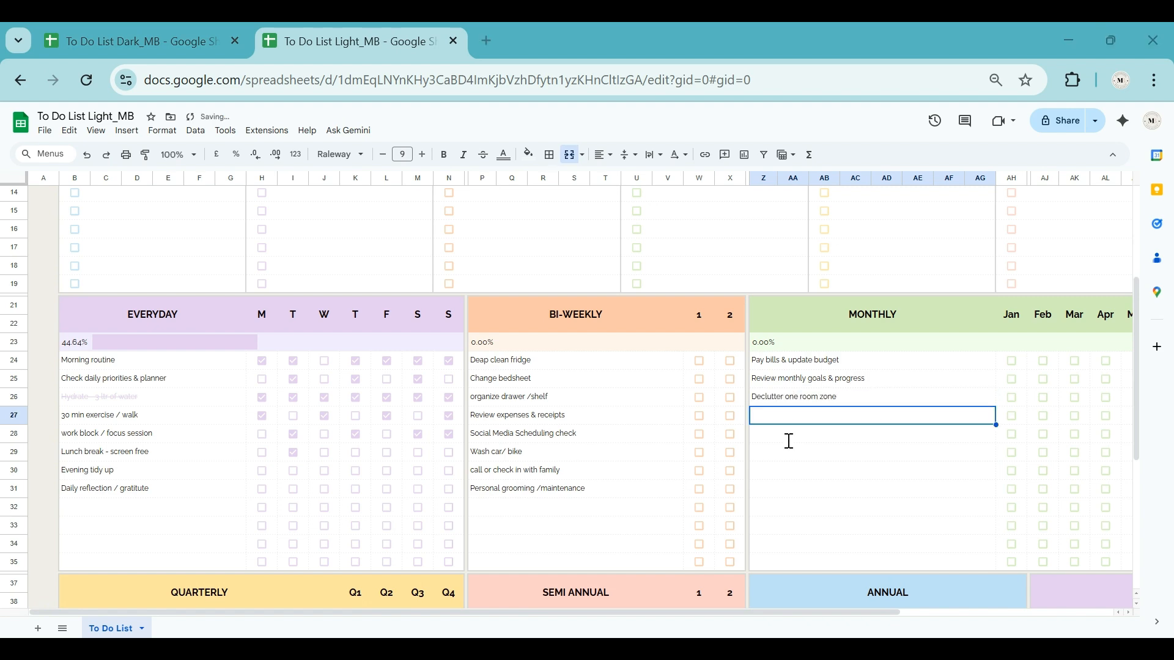
pyautogui.write('Refresh wardrobe')
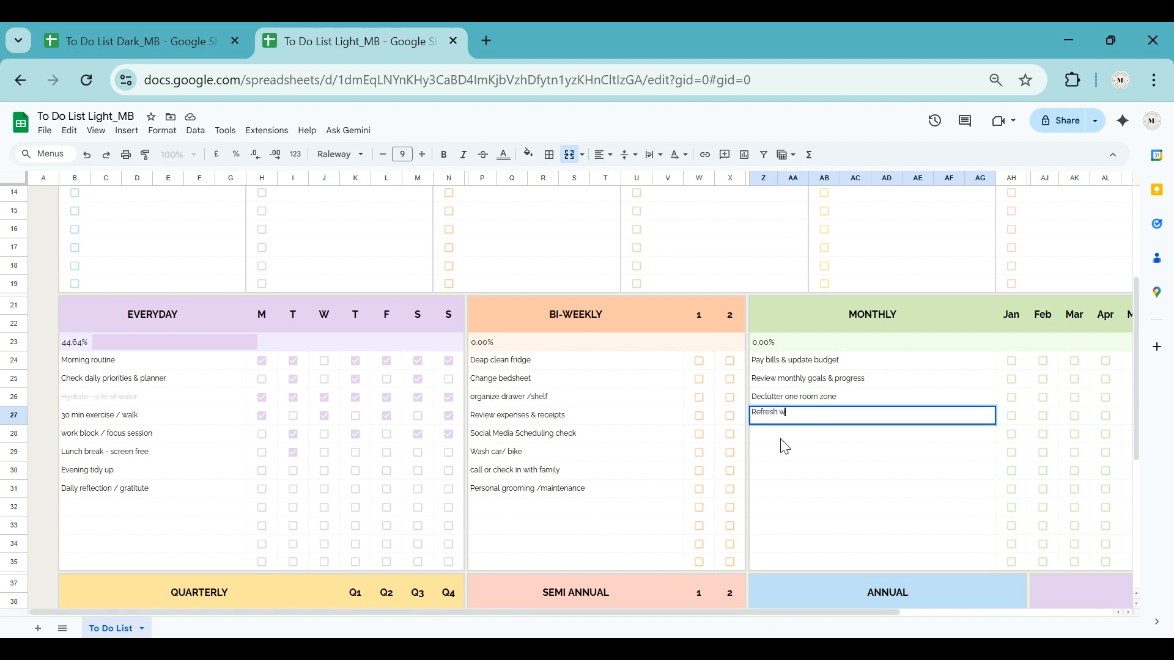
pyautogui.press('Return')
pyautogui.write('Review subscriptions')
pyautogui.press('Return')
# Step: Add the monthly tasks "Analyze business or content insights", "Schedule monthly self care day" and "Reset calendar for next month"
pyautogui.write('Analyze business or content insights')
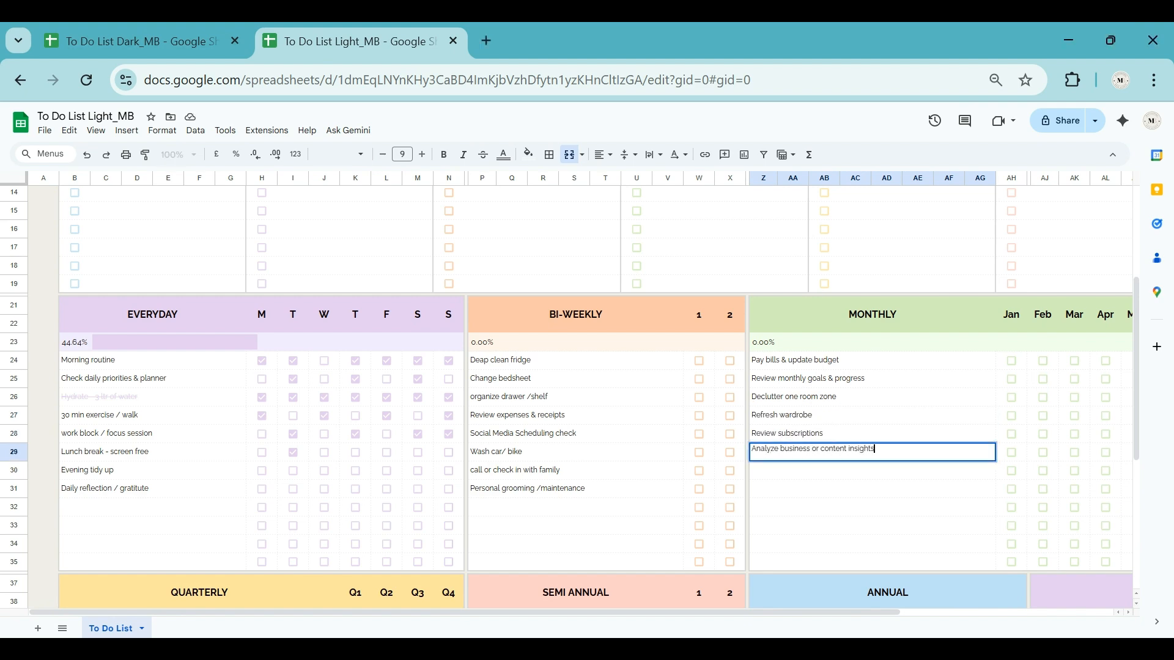
pyautogui.press('Return')
pyautogui.write('Schedule monthly self care ')
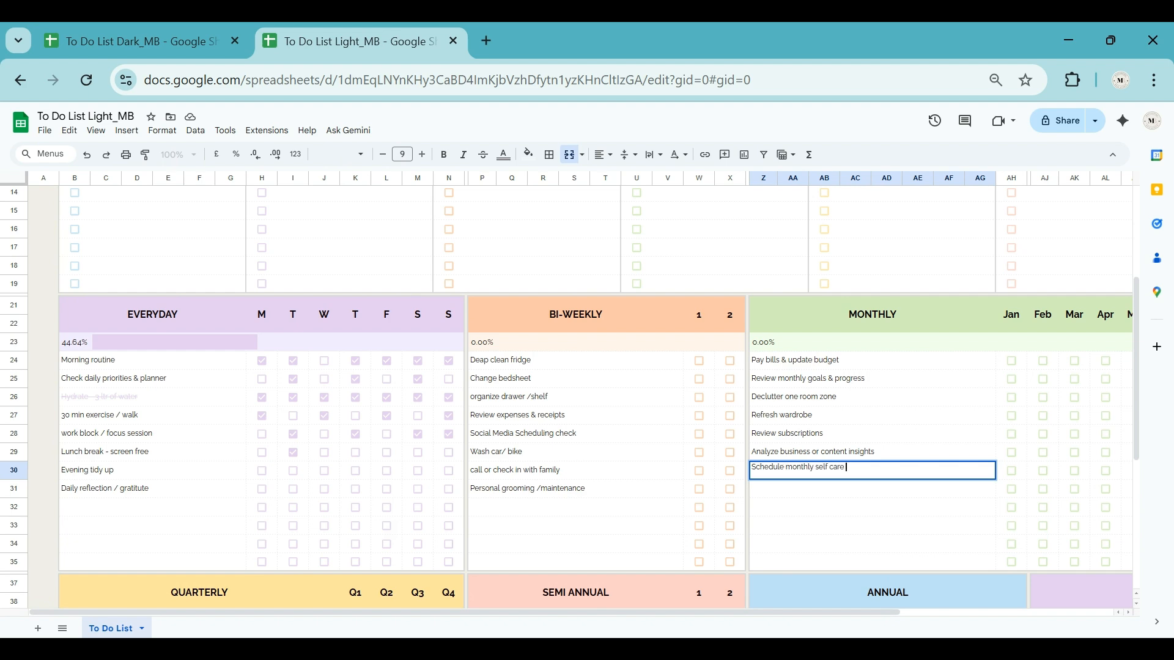
pyautogui.write('day')
pyautogui.press('Return')
pyautogui.write('Reset calendar for next month')
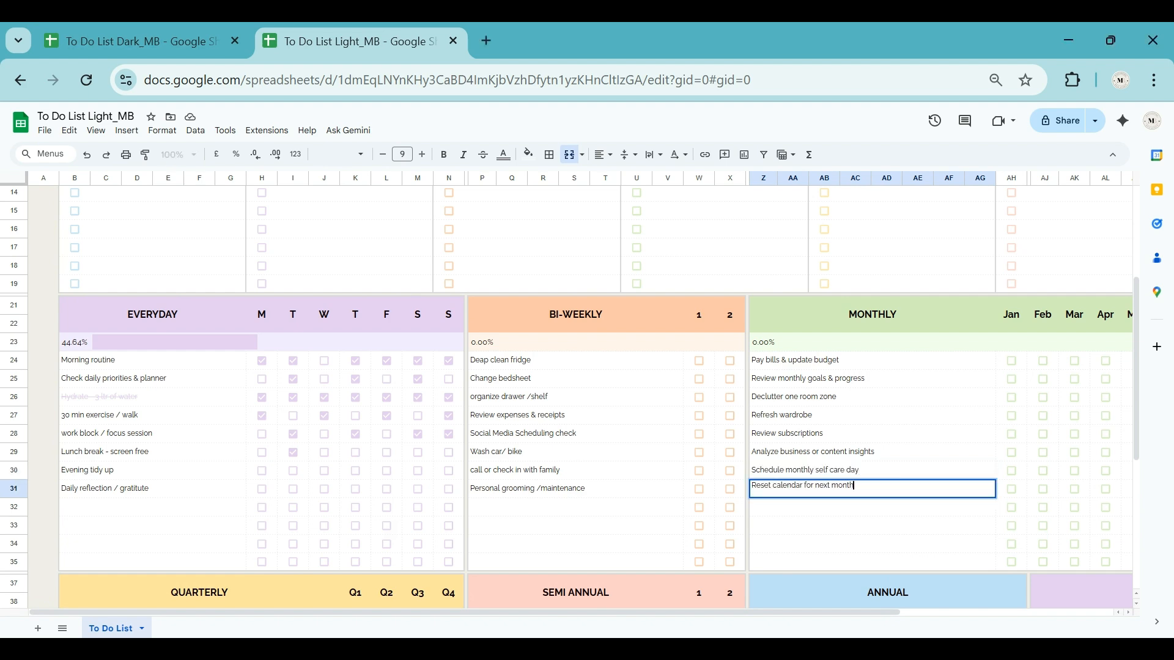
pyautogui.press('Return')
# Step: Enter the first quarterly tasks: "Quarterly goals & review planning" and "Deep clean home areas"
pyautogui.scroll(-5, 134, 489)
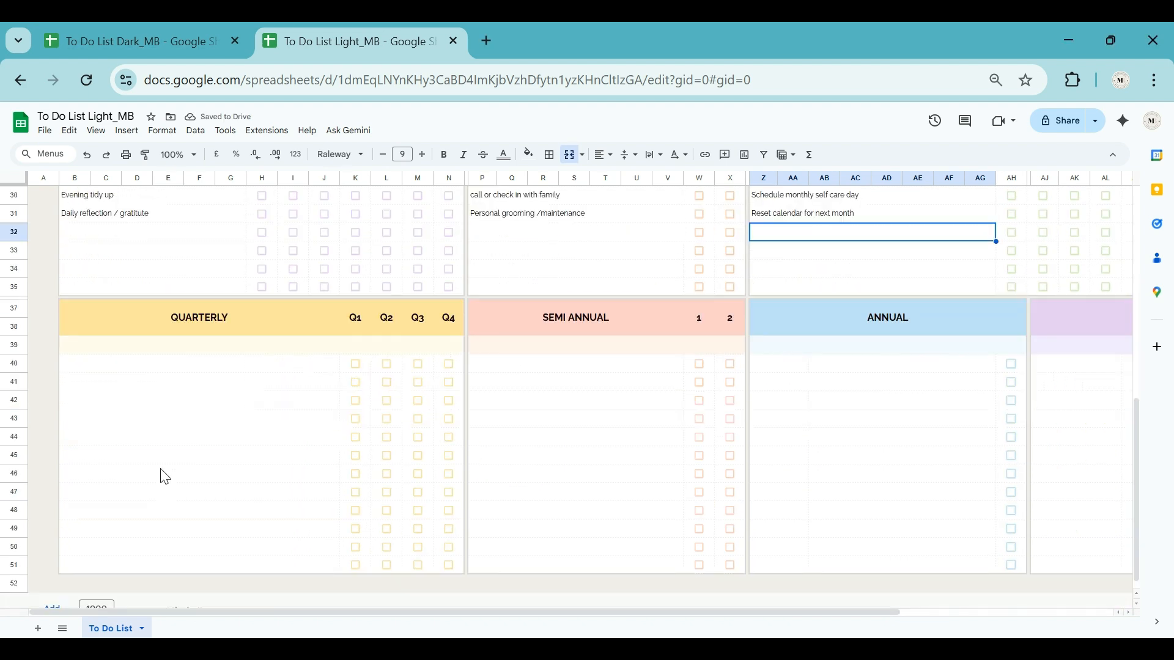
pyautogui.click(182, 366)
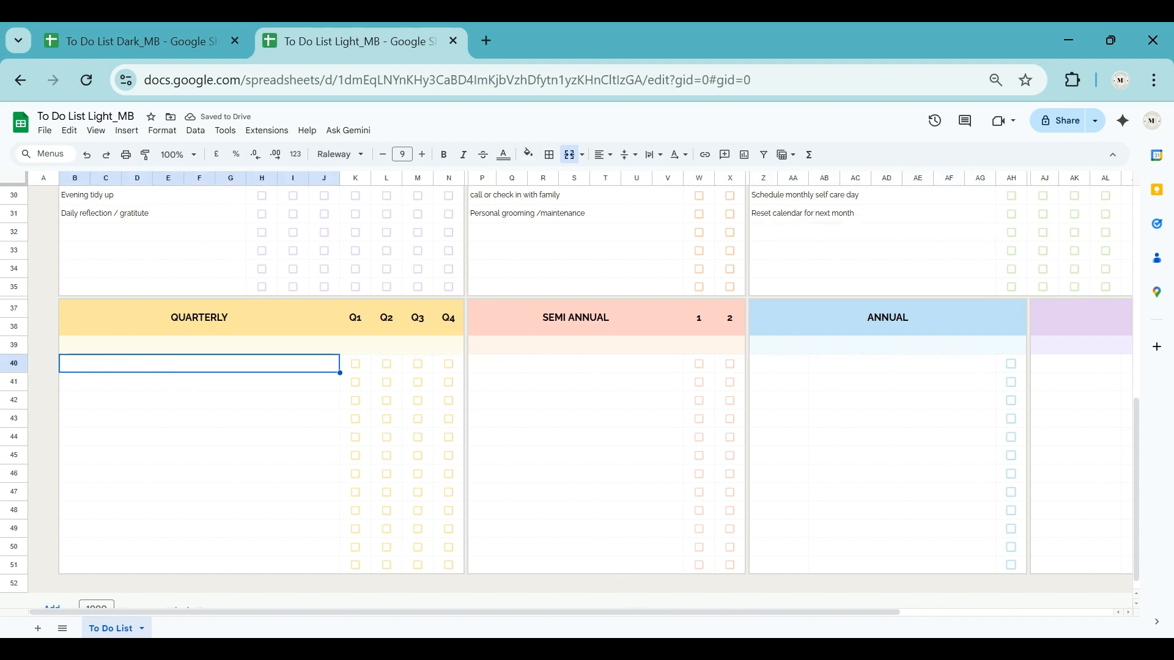
pyautogui.write('Quar')
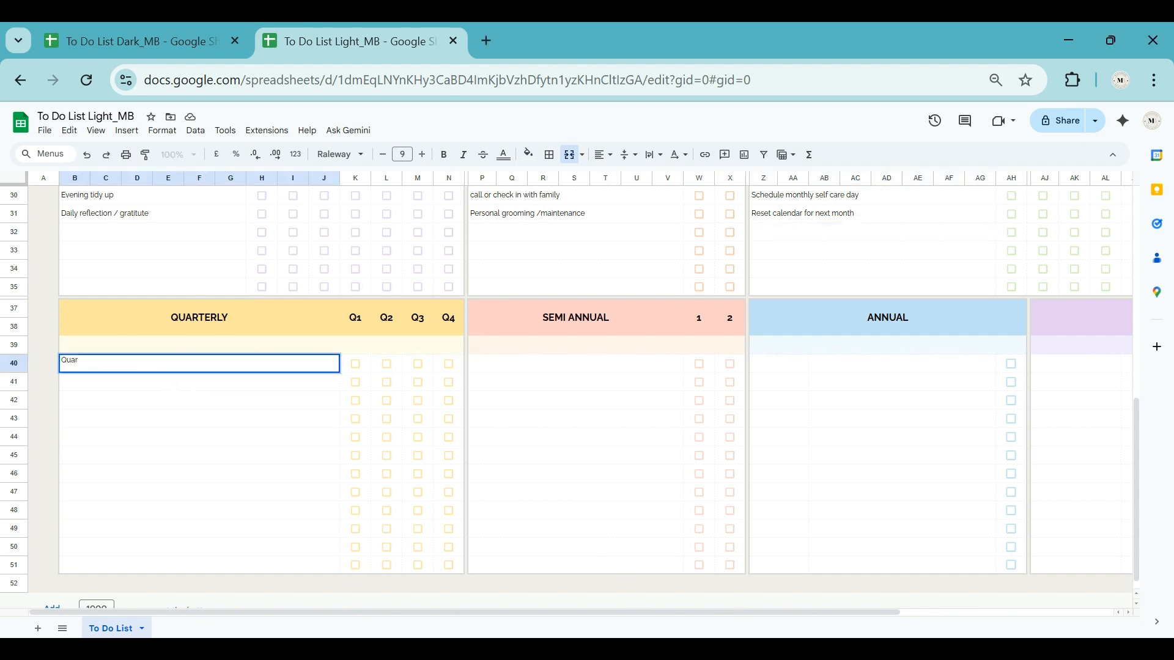
pyautogui.press('BackSpace')
pyautogui.write('rterly goals & review planning')
pyautogui.press('Return')
pyautogui.write('Deep clean home areas')
pyautogui.press('Return')
# Step: Add the quarterly tasks "Financial check in & tax prep review", "Digital declutter - laptop & phone" and "Review investments & savings"
pyautogui.write('Financial check ii')
pyautogui.write(' & tax prep review')
pyautogui.press('Return')
pyautogui.write('Dig')
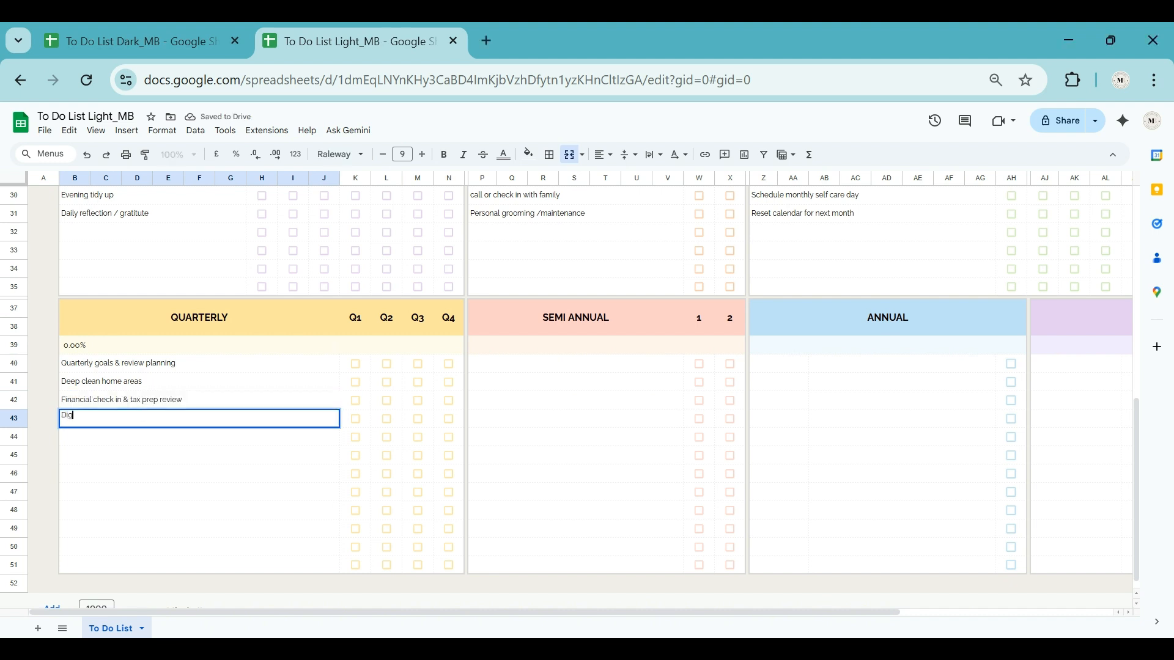
pyautogui.write('ital declutter - laptop & phone')
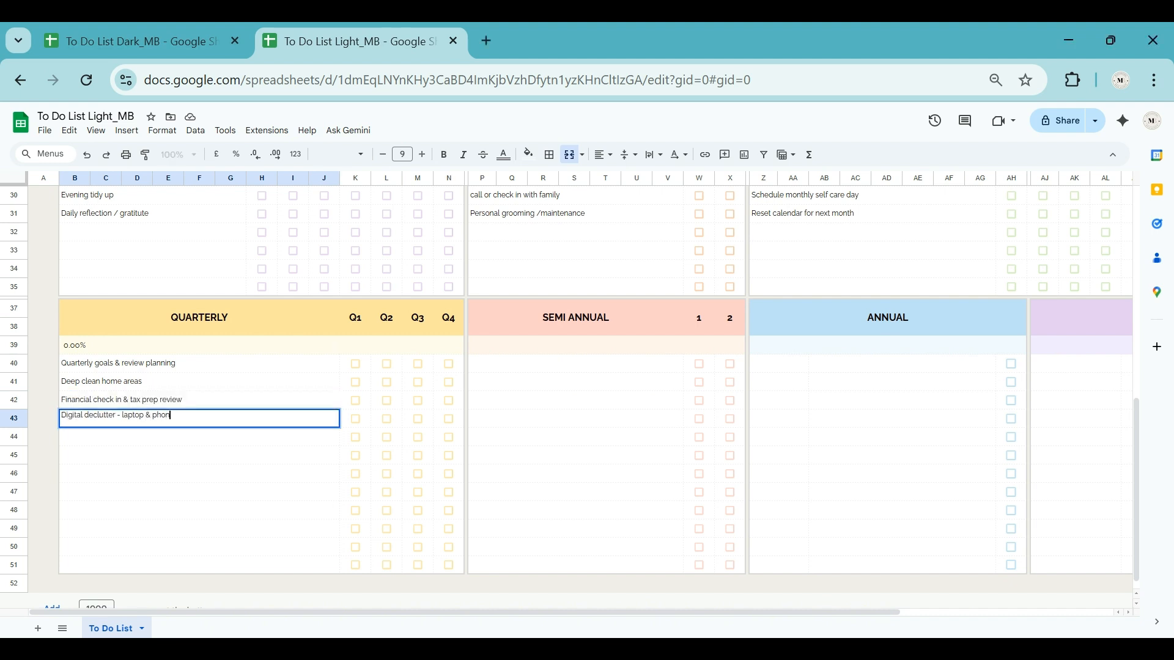
pyautogui.press('Return')
pyautogui.write('Review investments & savings')
pyautogui.press('Return')
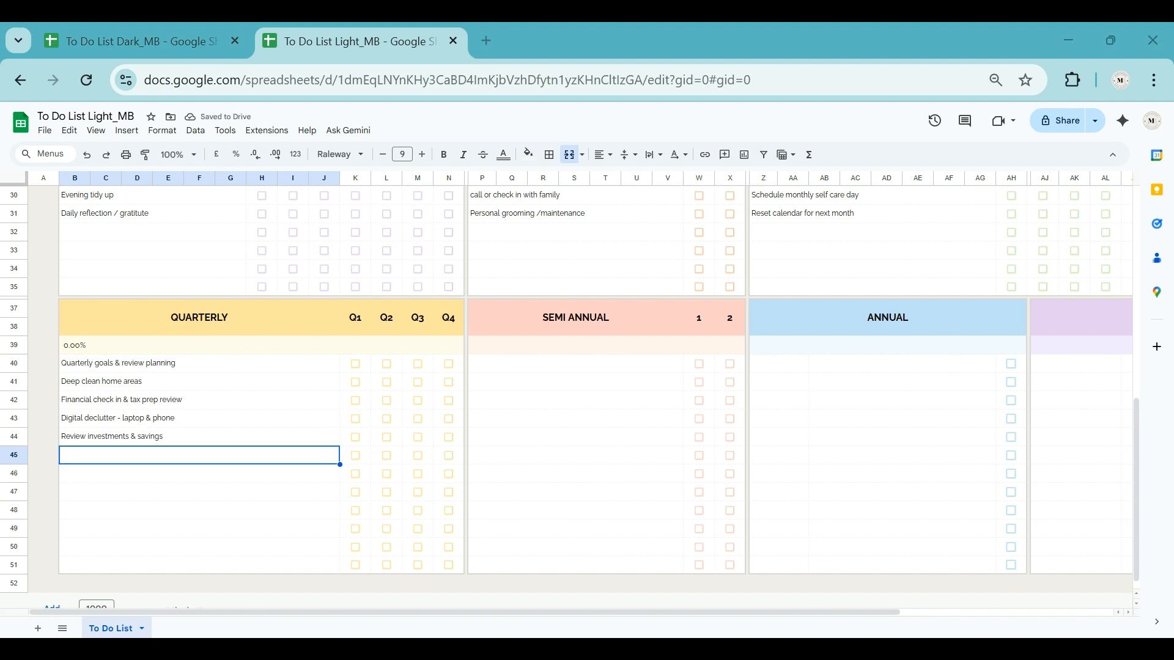
# Step: Add the quarterly tasks "Update systems / templates", "Evaluate growth metrix" and "Seasonal home maintenance check"
pyautogui.write('Update systems / template')
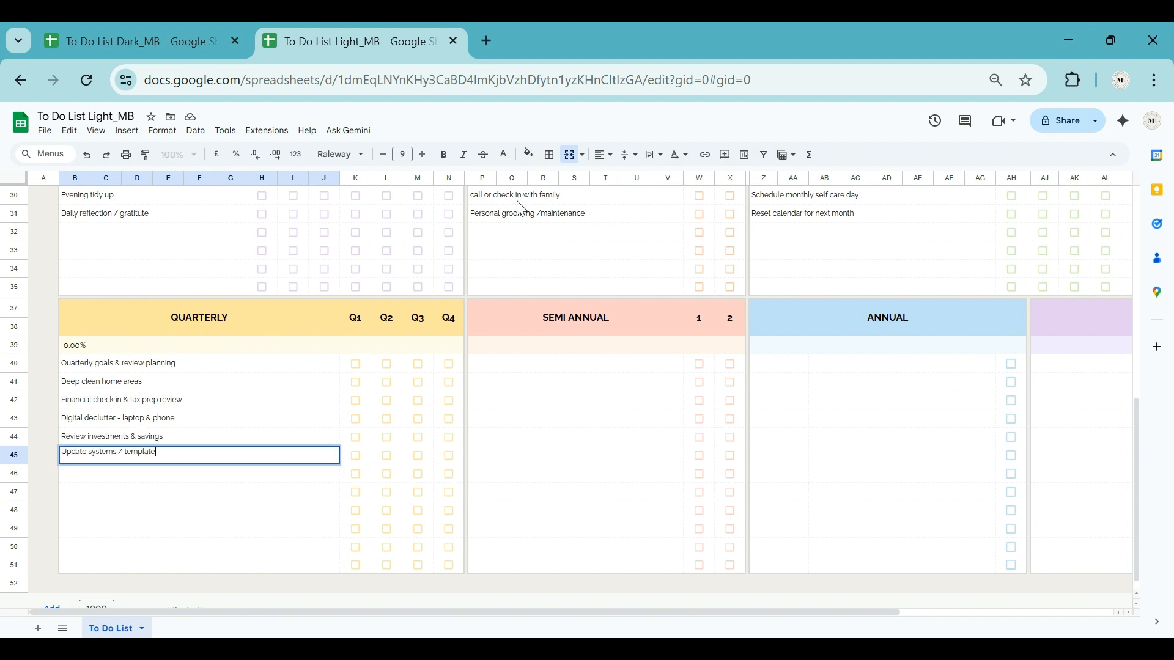
pyautogui.write('s')
pyautogui.press('Return')
pyautogui.write('Evaluate growth matrix')
pyautogui.press('Return')
pyautogui.hotkey('ctrl', 'z')
pyautogui.press('Down')
pyautogui.write('Seasonal home maintenance check')
pyautogui.press('Return')
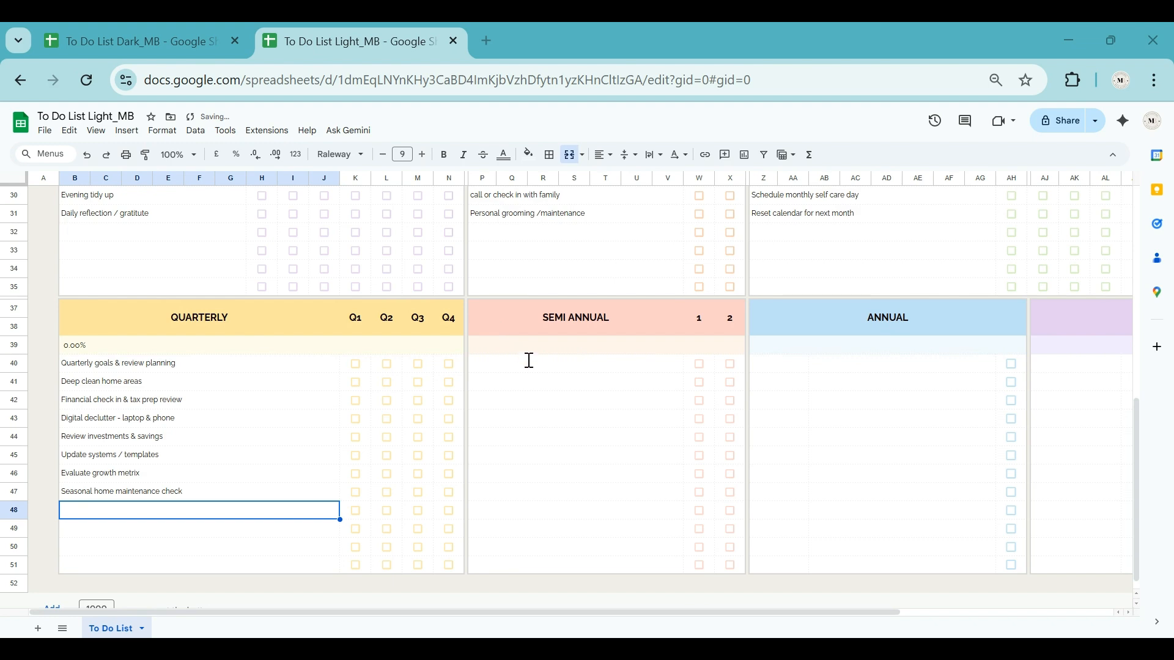
# Step: Enter the first semi-annual tasks: "Medical / Dental check up" and "Wardrobe deep clean & donation"
pyautogui.click(579, 367)
pyautogui.write('Medic')
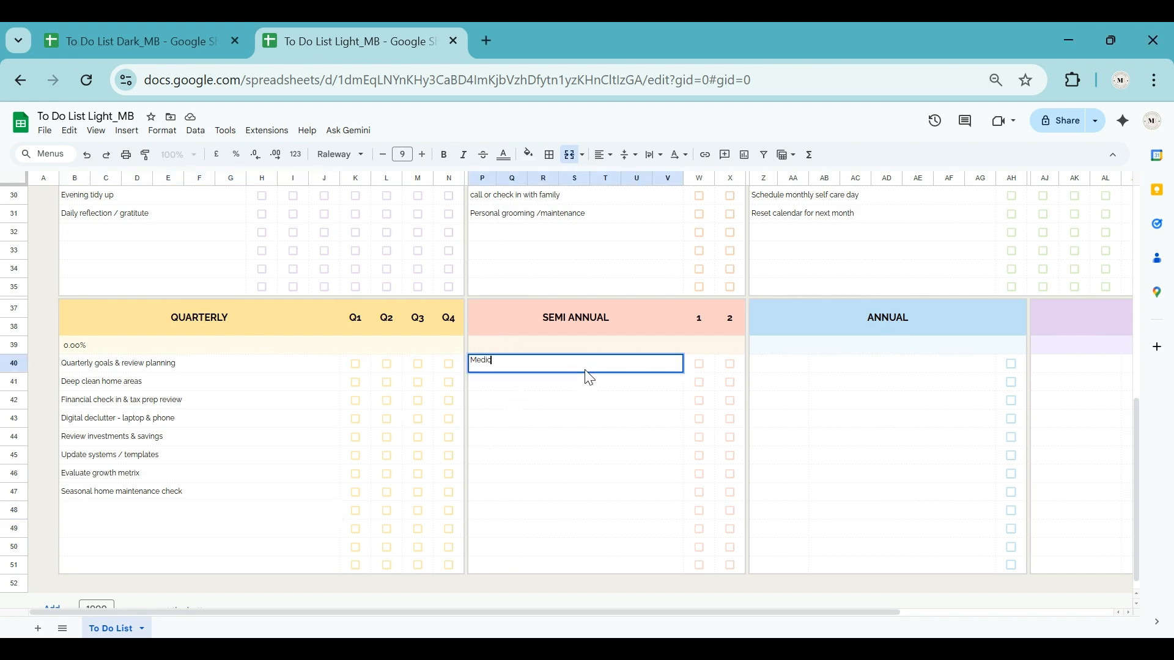
pyautogui.write('al / Dental check up')
pyautogui.press('Return')
pyautogui.write('Wardrobe deep clean & donation')
pyautogui.press('Return')
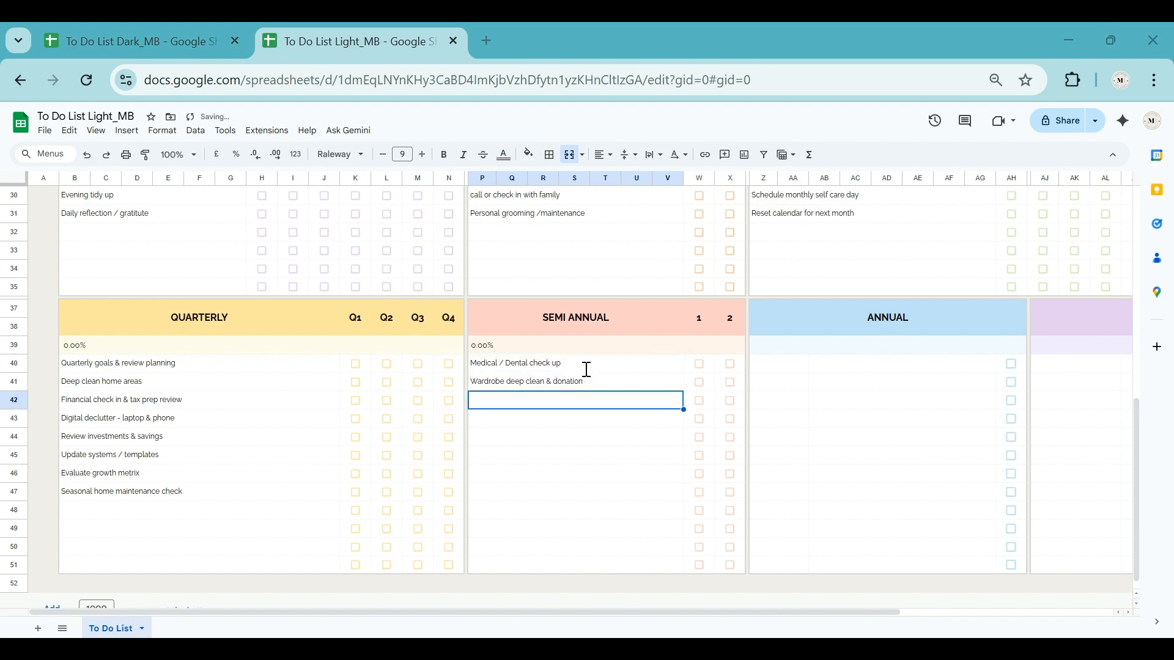
# Step: Add the semi-annual tasks "Deep clean bedding & replace pillows", "Carpets & upholstery cleaning" and "Majour financial review"
pyautogui.write('Deep clean bedding &')
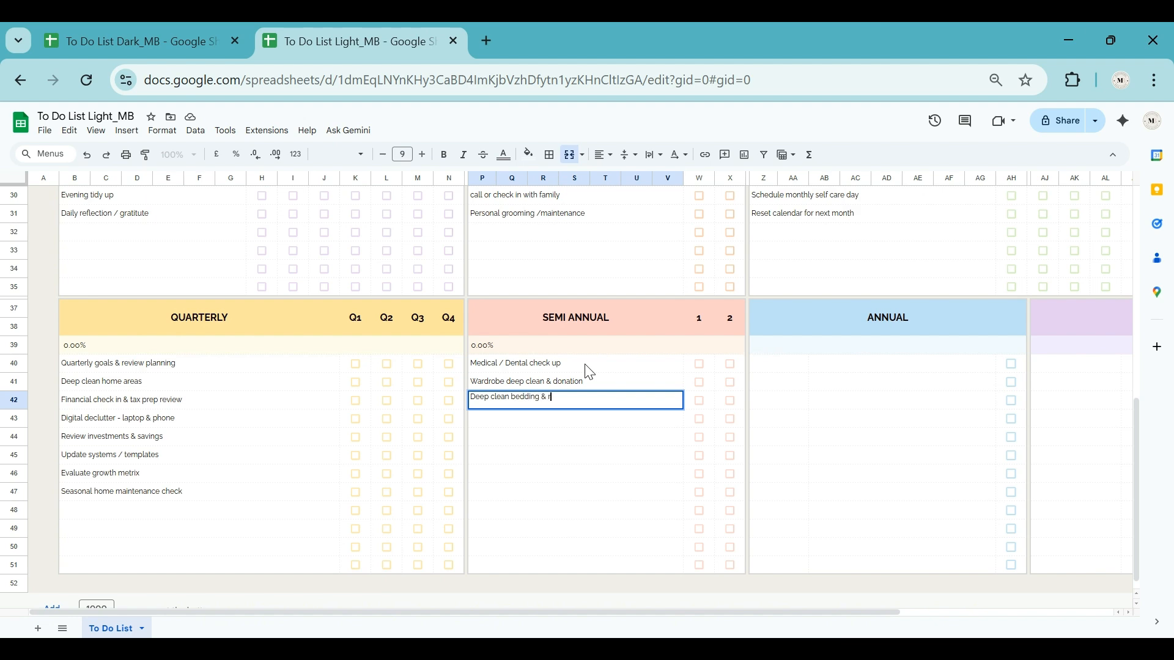
pyautogui.write(' replace pillows')
pyautogui.press('Return')
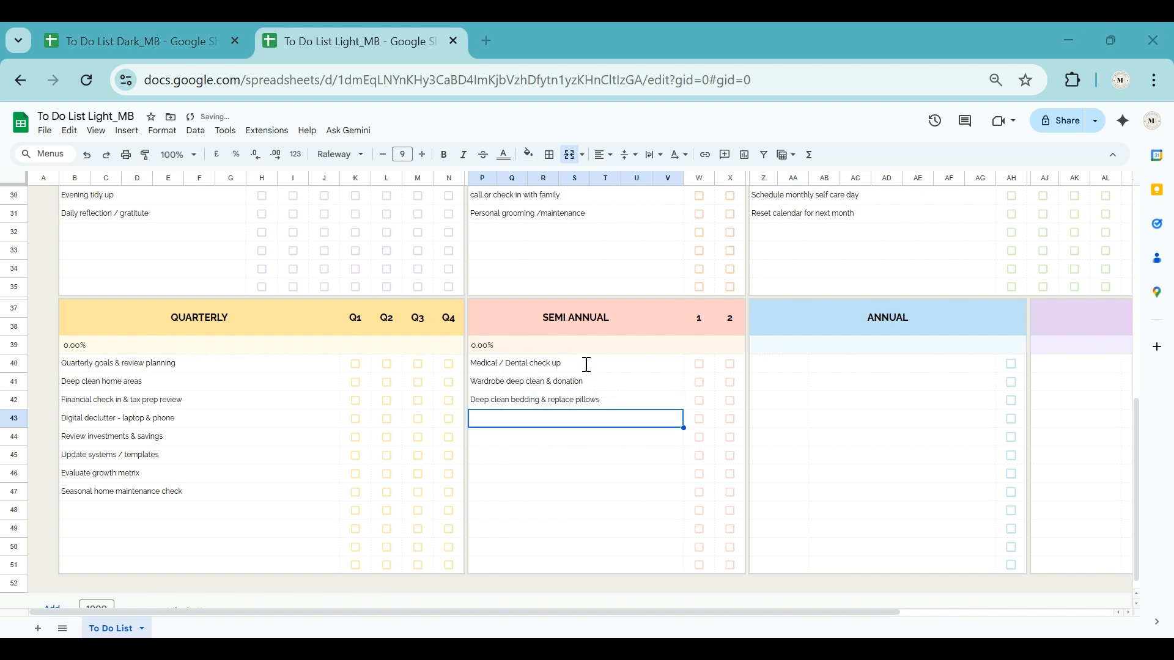
pyautogui.write('Carpets & upholstery cleaning')
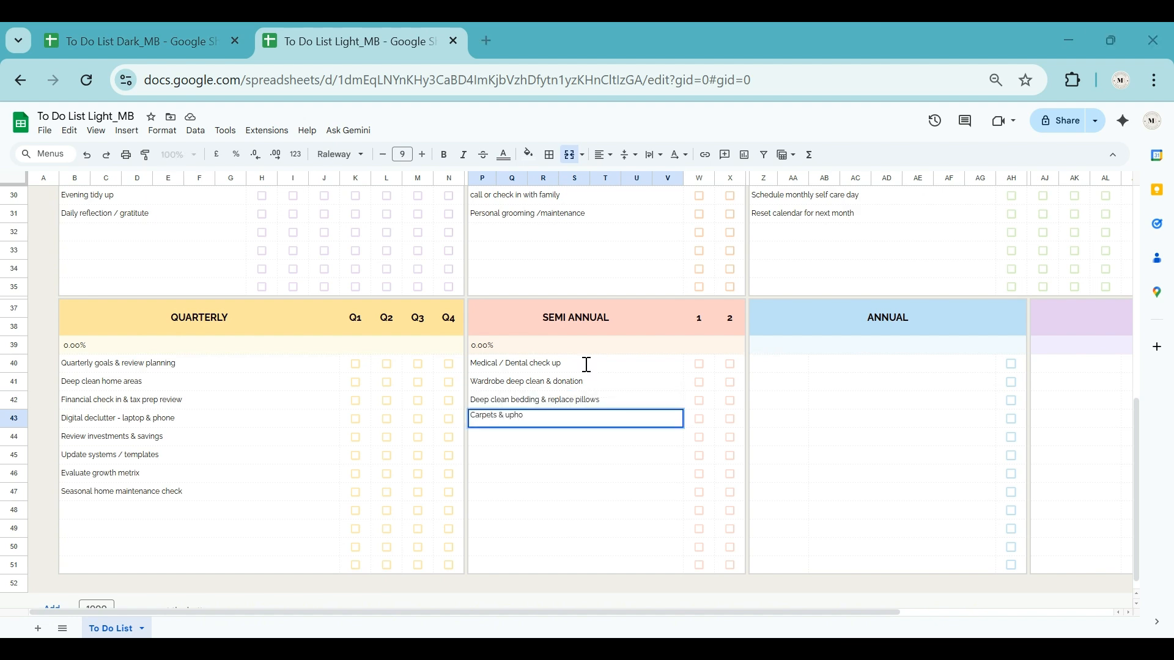
pyautogui.press('Return')
pyautogui.write('Majour financial review')
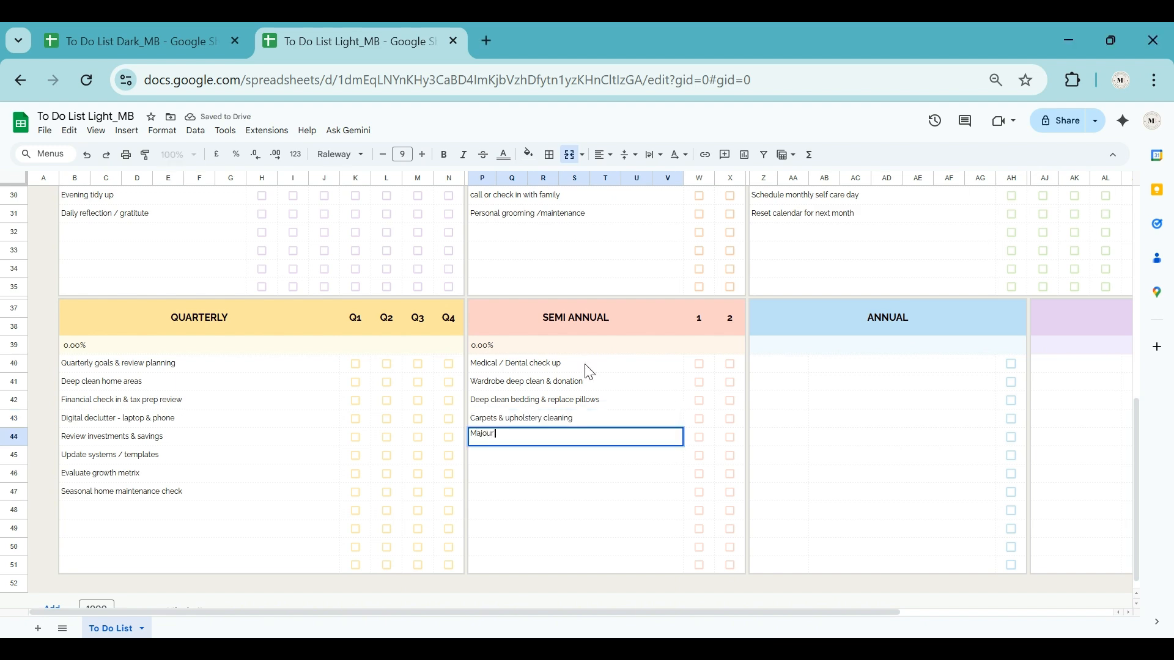
pyautogui.press('Return')
# Step: Add the semi-annual tasks "Back up important document", "Home appliance servicing" and "Subscription audit"
pyautogui.write('Back up important document')
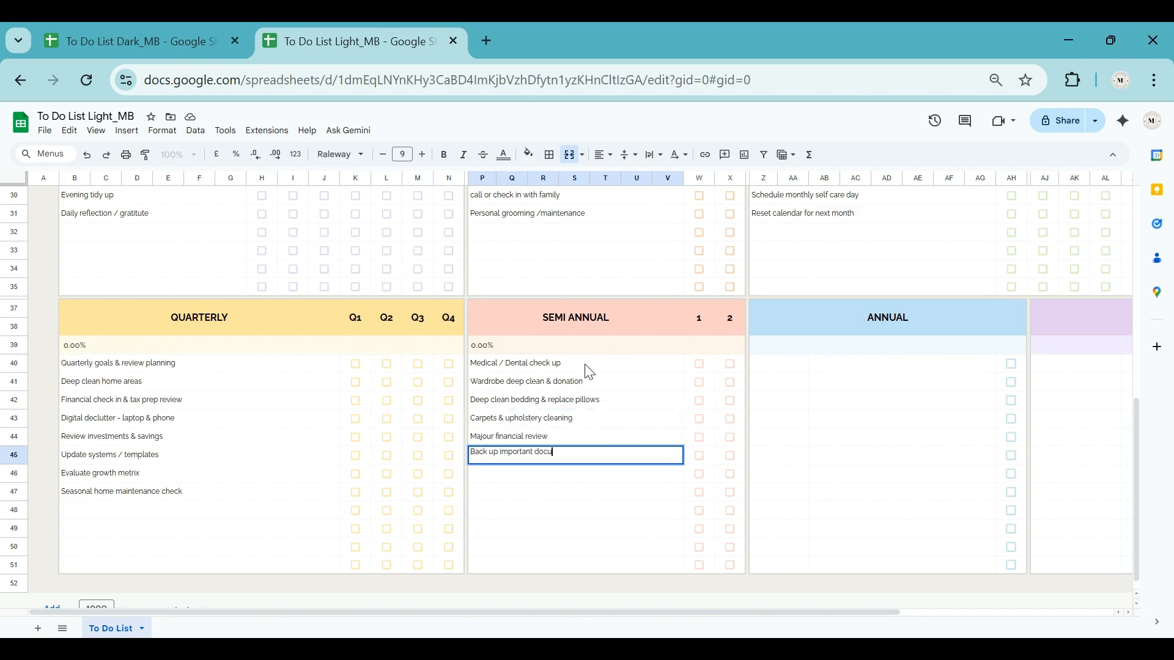
pyautogui.press('Return')
pyautogui.write('Home appli')
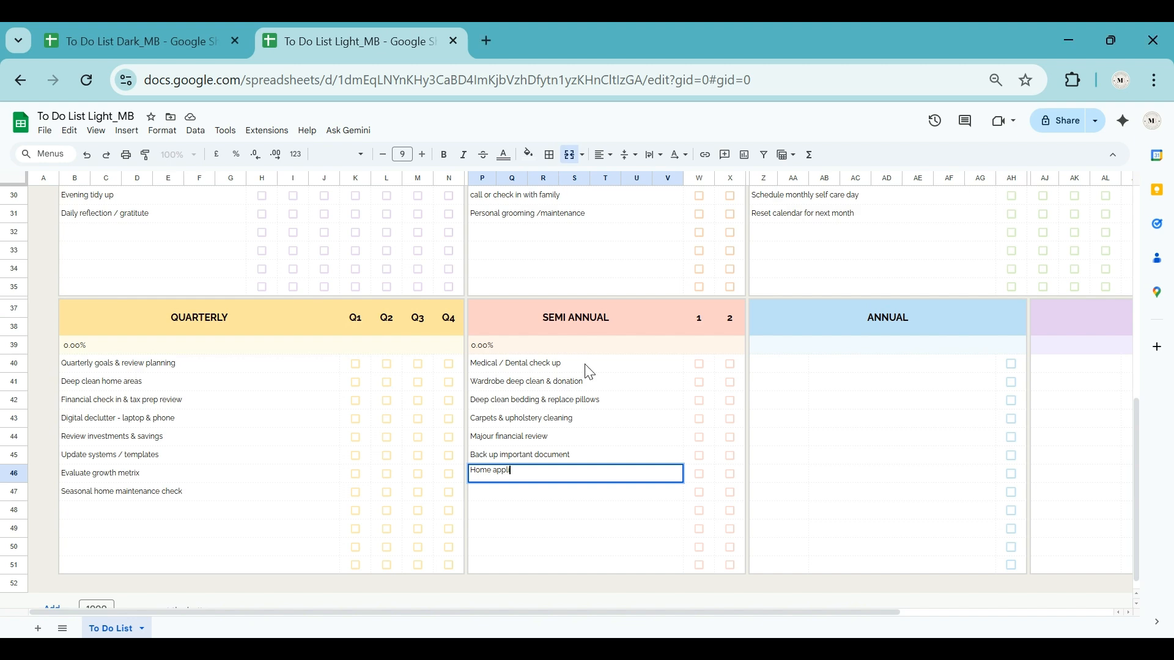
pyautogui.write('ance servicing')
pyautogui.press('Return')
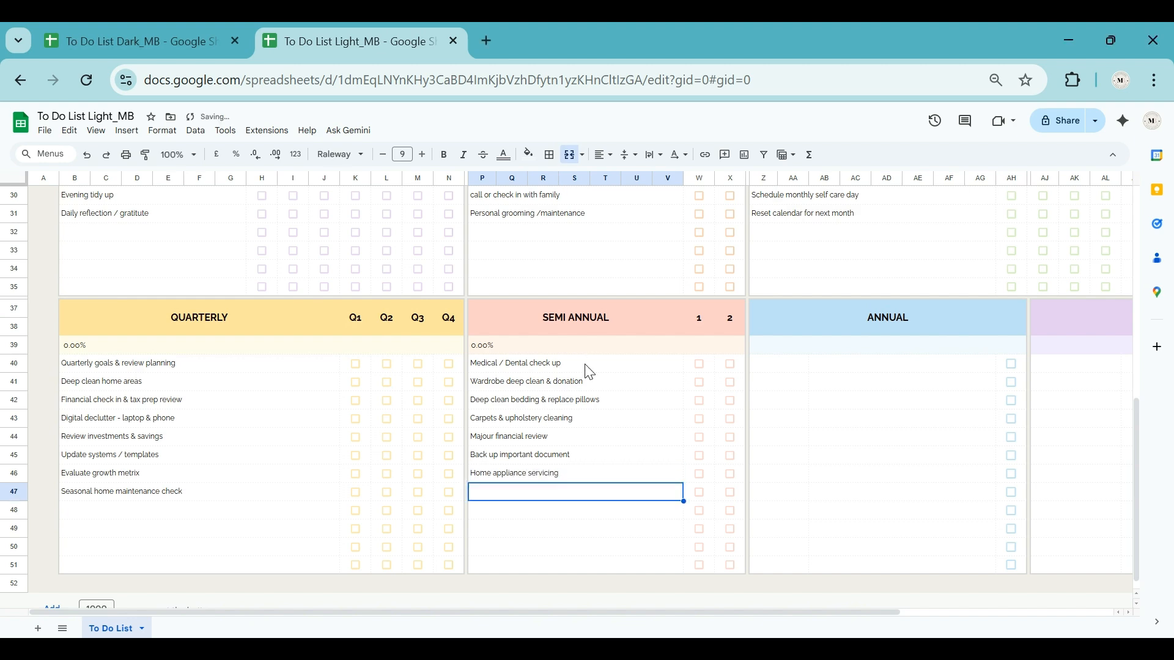
pyautogui.write('Subscription audit')
pyautogui.press('Return')
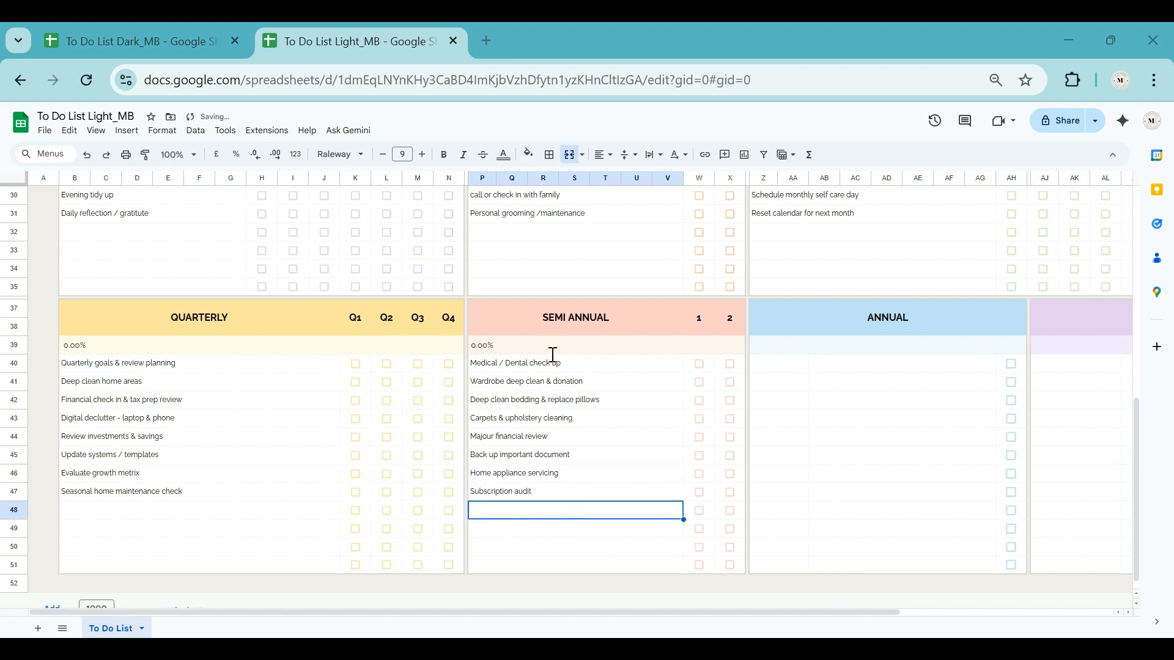
# Step: Enter "Tax filing & financial statement review" as the first annual task with the month Jan
pyautogui.click(866, 369)
pyautogui.press('Left')
pyautogui.write('Jun')
pyautogui.press('Tab')
pyautogui.write('Tax filling &')
pyautogui.press('Tab')
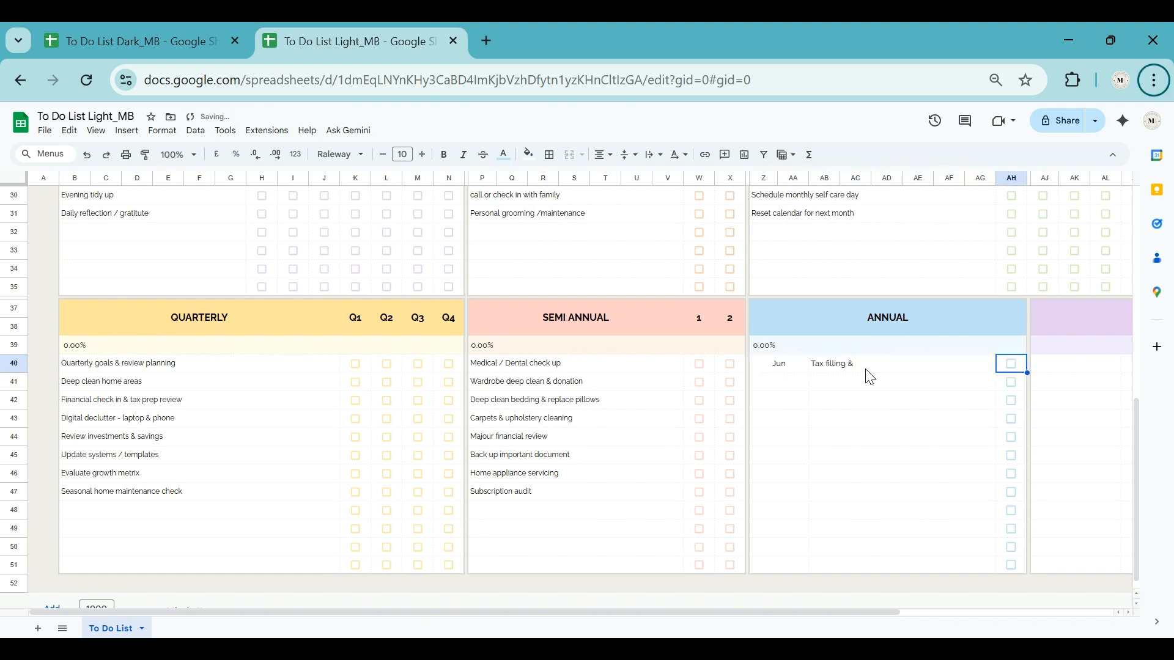
pyautogui.click(870, 365)
pyautogui.write('Tax filing & financial statement review')
pyautogui.hotkey('shift', 'Tab')
pyautogui.write('Jan')
pyautogui.press('Return')
# Step: Add the annual task "Review ID, licences & insurance" with the month Feb
pyautogui.press('Tab')
pyautogui.write('Review ID, licences & insurance')
pyautogui.press('Return')
pyautogui.press('Up')
pyautogui.press('Left')
pyautogui.write('Feb')
pyautogui.press('Return')
# Step: Add the annual tasks "Annual health exam" for Mar and "Plan travel & annual events" for Apr
pyautogui.write('Mar')
pyautogui.press('Tab')
pyautogui.write('Annual health exam')
pyautogui.press('Return')
pyautogui.press('Left')
pyautogui.write('Apr')
pyautogui.press('Tab')
pyautogui.write('Plan travel & annual events')
pyautogui.press('Return')
# Step: Add the annual tasks "Back up all digital files" for May and "Year end vision & goal planning" for Jun
pyautogui.write('May')
pyautogui.press('Tab')
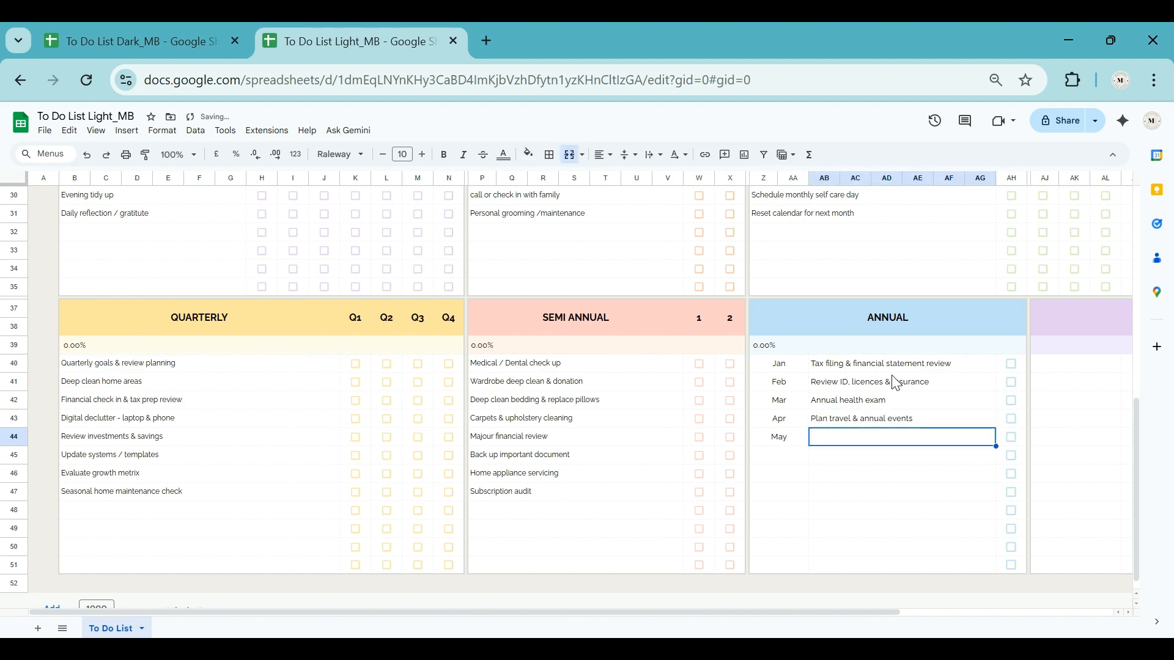
pyautogui.write('Back up all digital files')
pyautogui.press('Return')
pyautogui.write('Jun')
pyautogui.press('Tab')
pyautogui.write('Year end vision & goal planning')
pyautogui.press('Return')
# Step: Add the annual tasks "Home maintenance inspection" for Jul and "Gift planning / major celebrations" for Nov
pyautogui.write('Jul')
pyautogui.press('Tab')
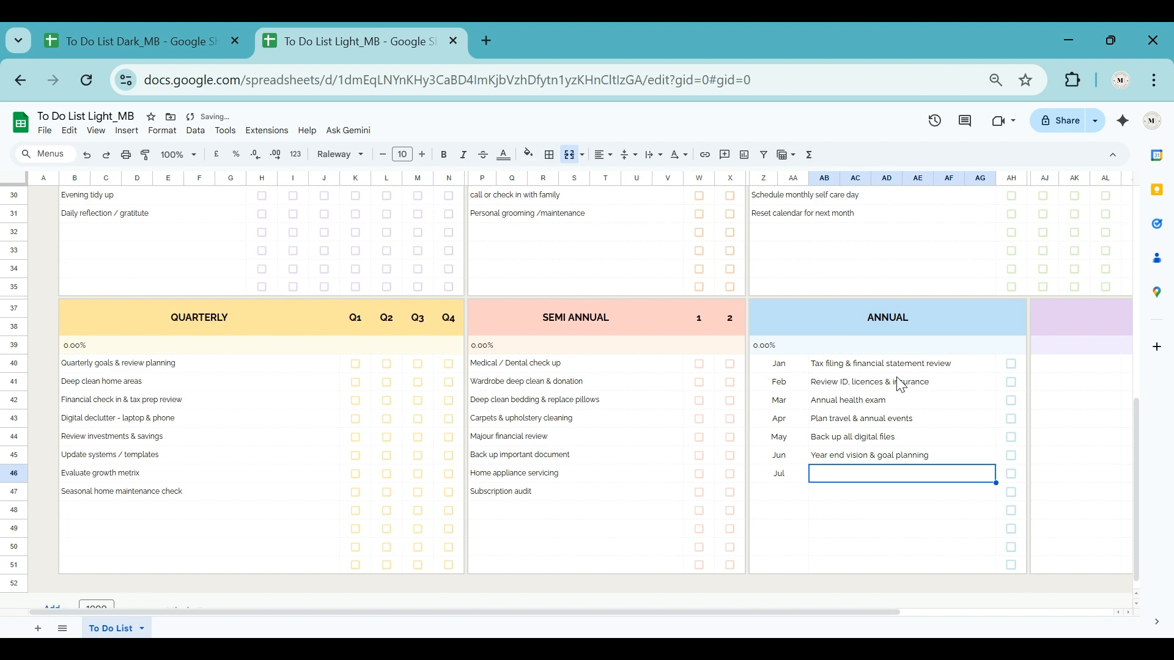
pyautogui.write('Home maintenance inspection')
pyautogui.press('Return')
pyautogui.write('Aug')
pyautogui.press('Tab')
pyautogui.write('Gift planning /')
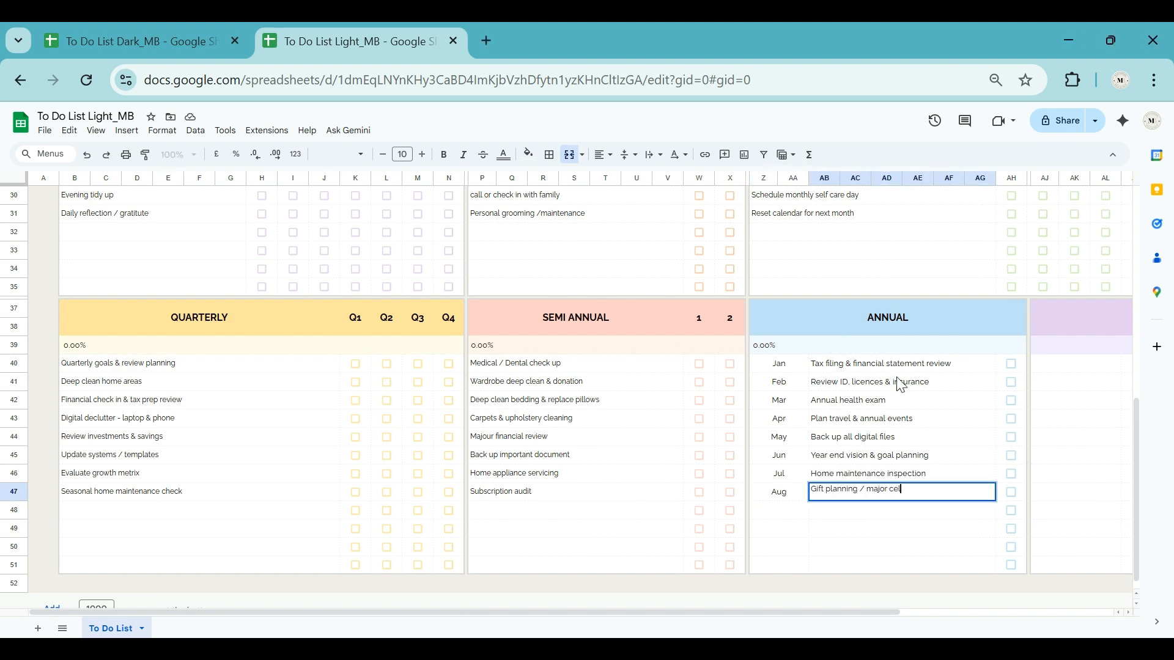
pyautogui.press('Left')
pyautogui.write('Nov')
pyautogui.press('Return')
# Step: Enter "Passport renew" with the date 12-12-25 as the first task of the Special section
pyautogui.press('Up')
pyautogui.press('Right')
pyautogui.press('Right')
pyautogui.press('Right')
pyautogui.press('Right')
pyautogui.press('Right')
pyautogui.press('Up')
pyautogui.press('Up')
pyautogui.press('Up')
pyautogui.press('Up')
pyautogui.press('Up')
pyautogui.press('Up')
pyautogui.press('Up')
pyautogui.press('Right')
pyautogui.press('Right')
pyautogui.press('Left')
pyautogui.press('Left')
pyautogui.press('Left')
pyautogui.press('Left')
pyautogui.press('Right')
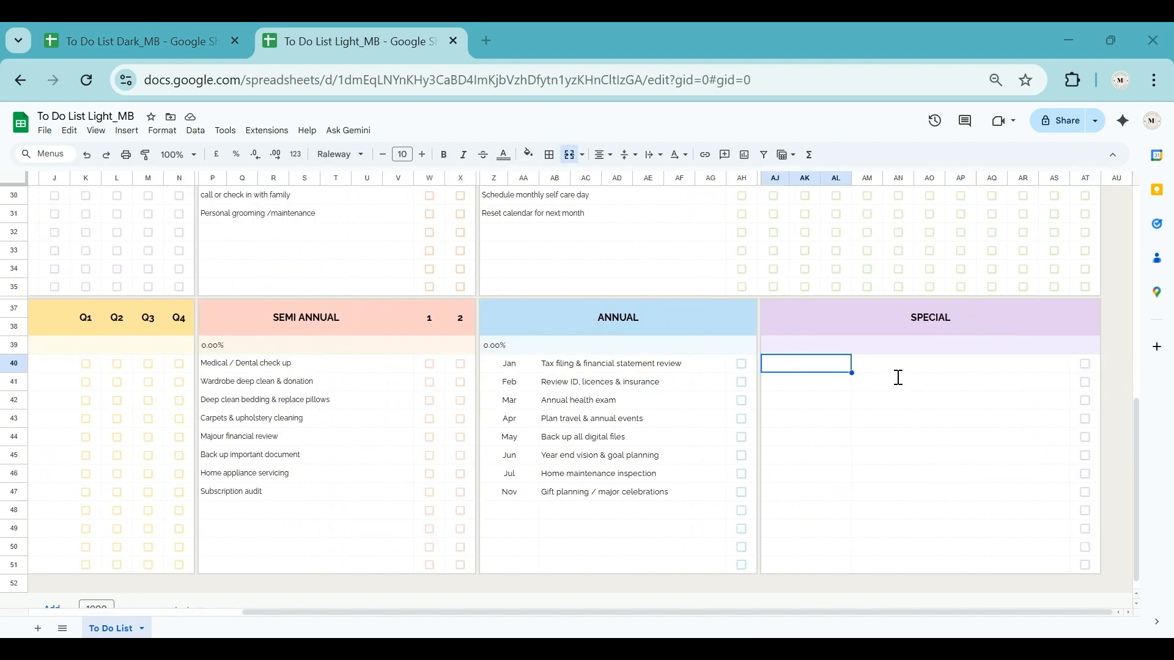
pyautogui.write('12-12-25')
pyautogui.press('Tab')
pyautogui.write('Passport review')
pyautogui.press('BackSpace')
pyautogui.press('BackSpace')
pyautogui.press('BackSpace')
pyautogui.press('BackSpace')
pyautogui.write('new')
pyautogui.press('Return')
# Step: Add the special task "School enrollement" with the date 4-15-25
pyautogui.write('4-15-25')
pyautogui.press('Tab')
pyautogui.write('School enrollment')
pyautogui.press('Return')
pyautogui.press('Up')
pyautogui.press('Right')
pyautogui.press('Return')
pyautogui.press('Left')
pyautogui.press('Left')
pyautogui.press('Left')
pyautogui.press('Left')
pyautogui.write('e')
pyautogui.press('Return')
# Step: Add the special tasks "Doctor appointment" dated 18-Jan-25 and "Event booking" dated 3-Feb-25
pyautogui.write('18-Jan-25')
pyautogui.press('Tab')
pyautogui.write('Doctor appointment')
pyautogui.press('Return')
pyautogui.write('2-Mar-25')
pyautogui.press('Tab')
pyautogui.press('Left')
pyautogui.press('Return')
pyautogui.press('BackSpace')
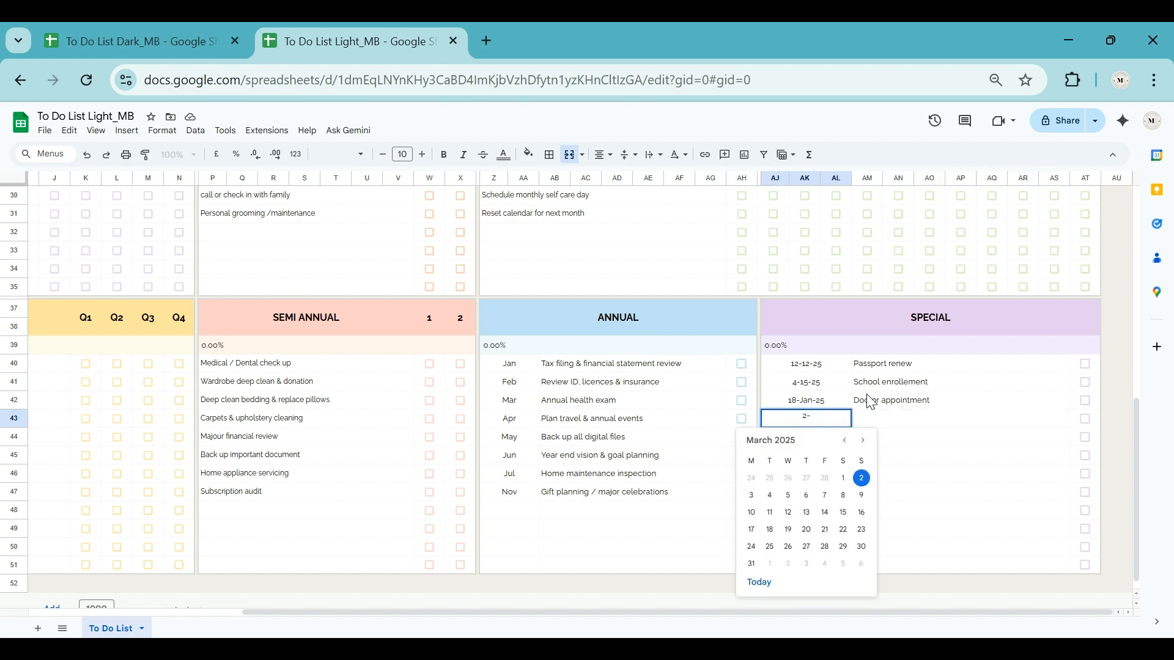
pyautogui.write('5')
pyautogui.press('Tab')
pyautogui.write('Event booking')
pyautogui.press('Return')
# Step: Add the special tasks "Visa application" dated 30-Jun-25 and "Car service" dated 20-10-25
pyautogui.write('30-Jun-25')
pyautogui.press('Tab')
pyautogui.write('Visa application')
pyautogui.press('Return')
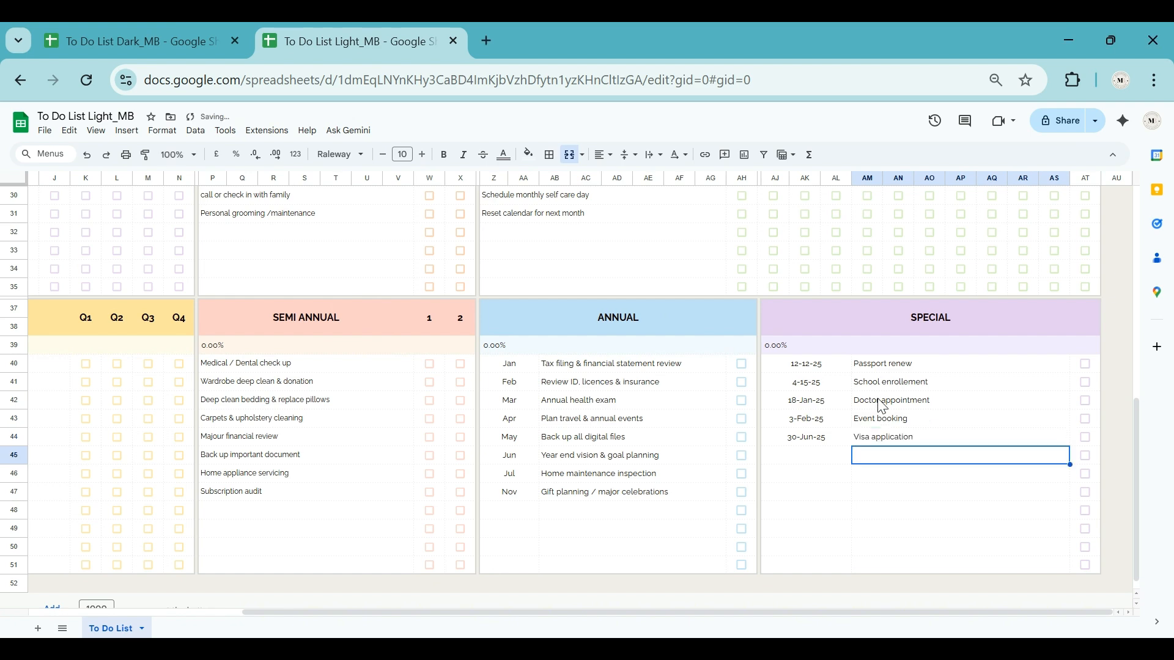
pyautogui.write('10-20-25')
pyautogui.press('Return')
pyautogui.press('Up')
pyautogui.write('20-10-25')
pyautogui.press('Tab')
pyautogui.write('Car service')
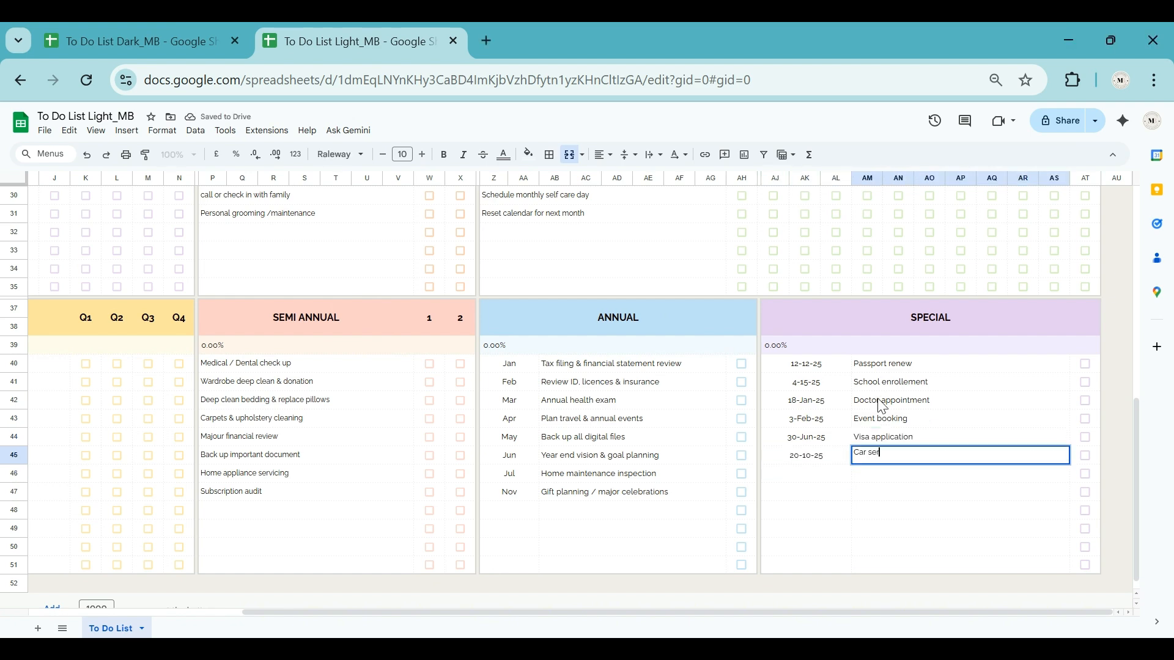
pyautogui.press('Return')
# Step: Add the special tasks "Conference date" dated 8-Oct-25 and "Gift shopping" dated 5-Sep-25
pyautogui.write('8-Oct-25')
pyautogui.press('Tab')
pyautogui.write('Conference date')
pyautogui.press('Return')
pyautogui.write('5-Sep-25')
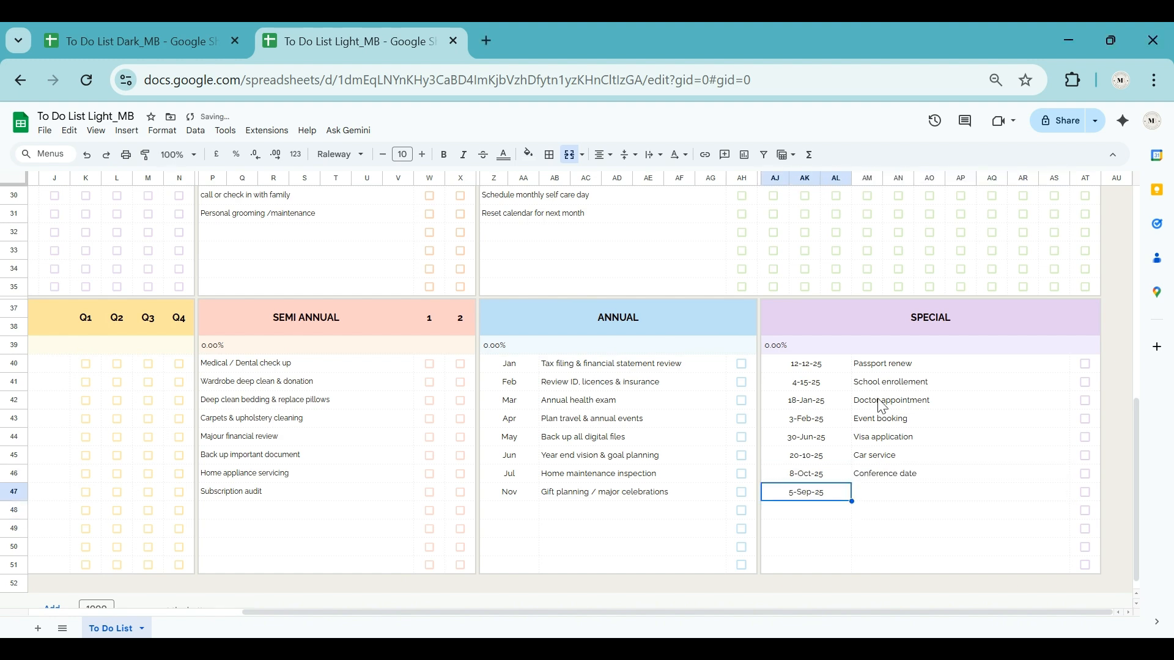
pyautogui.press('Tab')
pyautogui.write('Gift shopping')
pyautogui.press('Return')
# Step: Copy the format of the "Event booking" date to the whole date column of the Special section
pyautogui.click(823, 418)
pyautogui.click(145, 155)
pyautogui.moveTo(810, 364); pyautogui.dragTo(811, 563)
pyautogui.click(819, 387)
pyautogui.click(807, 419)
pyautogui.click(813, 510)
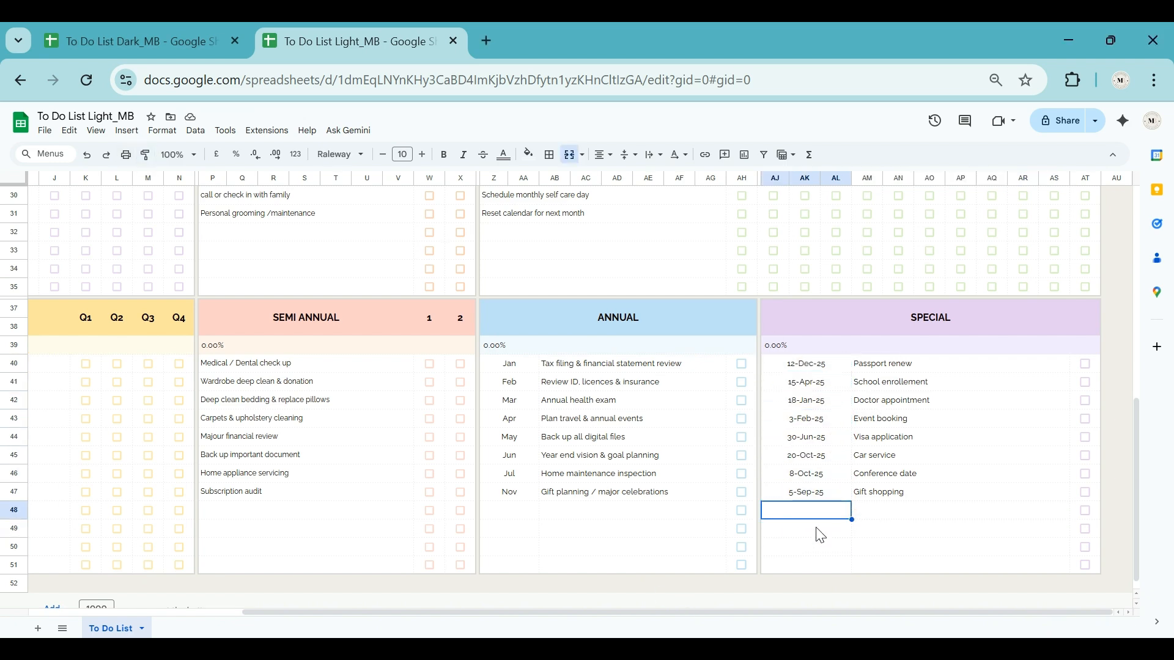
pyautogui.scroll(5, 814, 539)
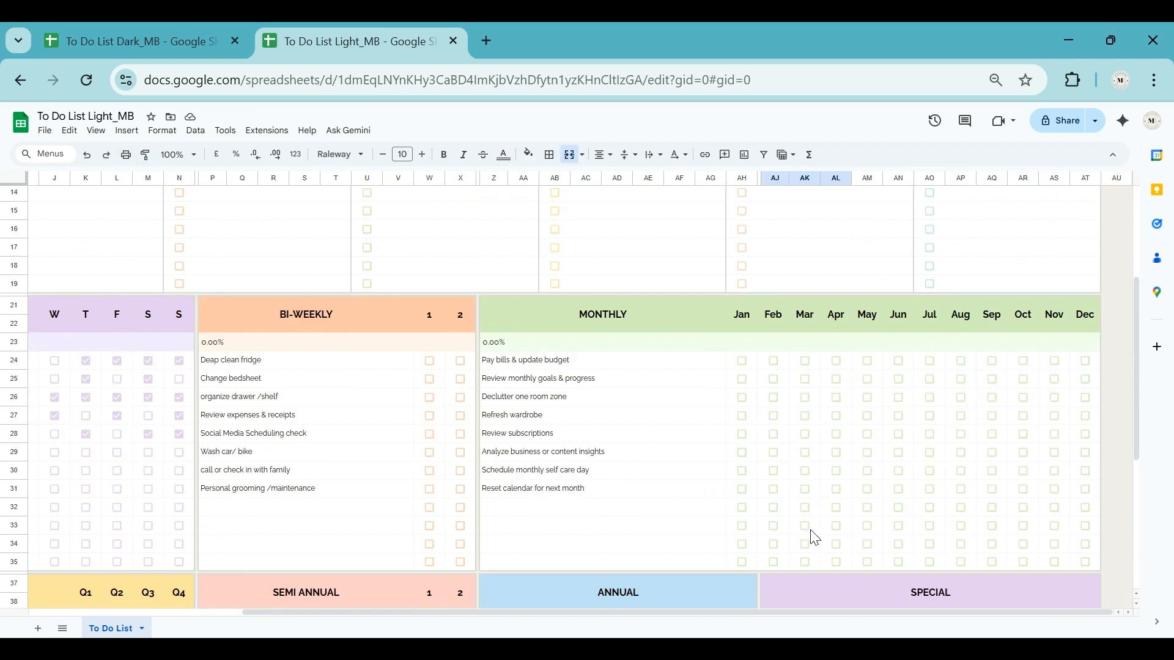
pyautogui.scroll(-4, 709, 537)
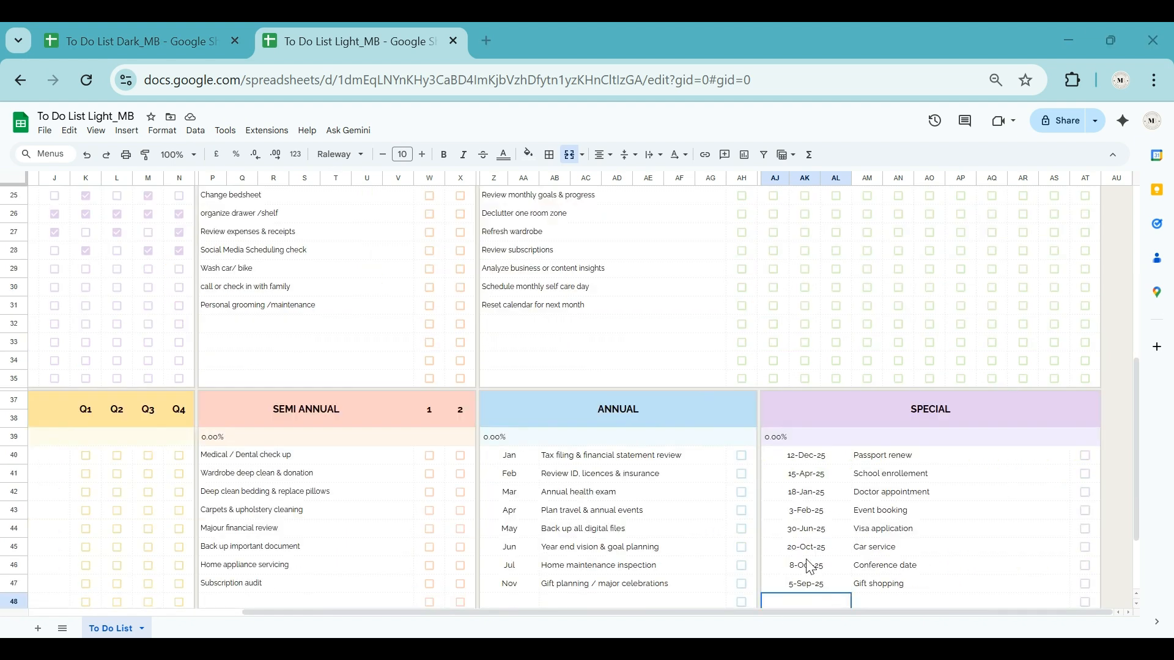
pyautogui.click(709, 583)
pyautogui.click(816, 514)
pyautogui.scroll(-2, 826, 543)
pyautogui.click(830, 511)
pyautogui.scroll(5, 672, 526)
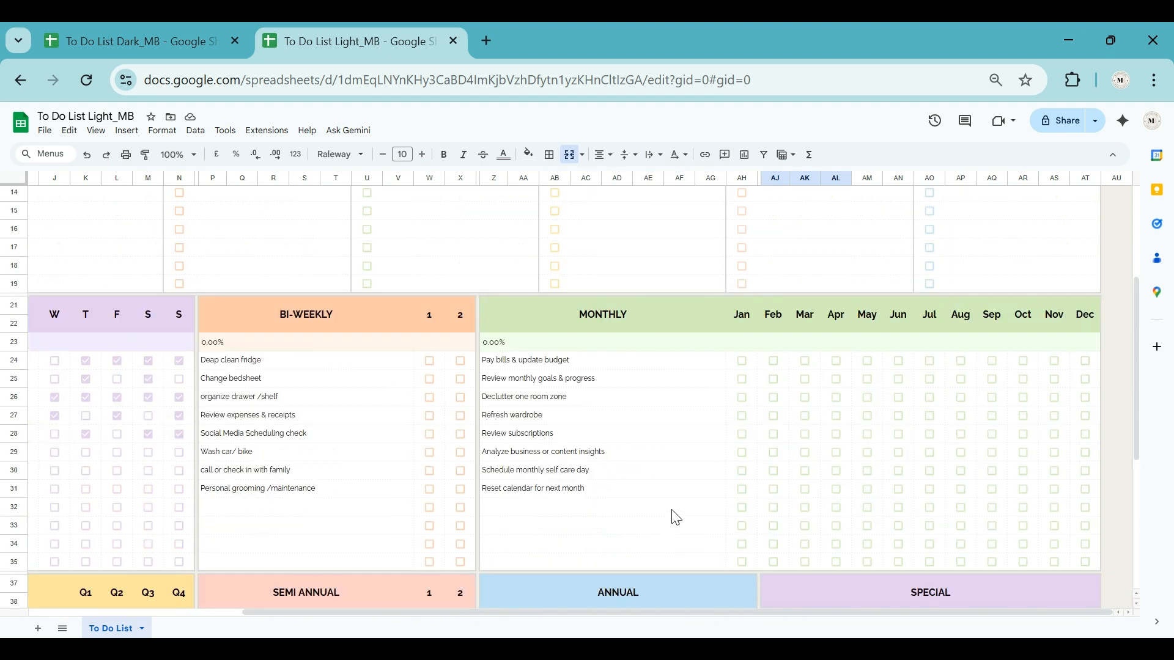
# Step: Check off the monthly tasks "Pay bills & update budget" for Jan and "Review monthly goals & progress" for Mar
pyautogui.moveTo(756, 612); pyautogui.dragTo(606, 611)
pyautogui.click(742, 269)
pyautogui.click(822, 290)
pyautogui.click(804, 288)
# Step: Check off the first quarterly task for Q1 and the second for Q3 and Q4, plus semi-annual tasks one for 1 and two for 2
pyautogui.click(355, 548)
pyautogui.click(418, 566)
pyautogui.click(449, 566)
pyautogui.click(699, 548)
pyautogui.click(729, 566)
# Step: Check off the annual Feb task "Review ID, licences & insurance" and the special task "Passport renew"
pyautogui.click(1010, 568)
pyautogui.moveTo(877, 612); pyautogui.dragTo(1100, 612)
pyautogui.click(1085, 547)
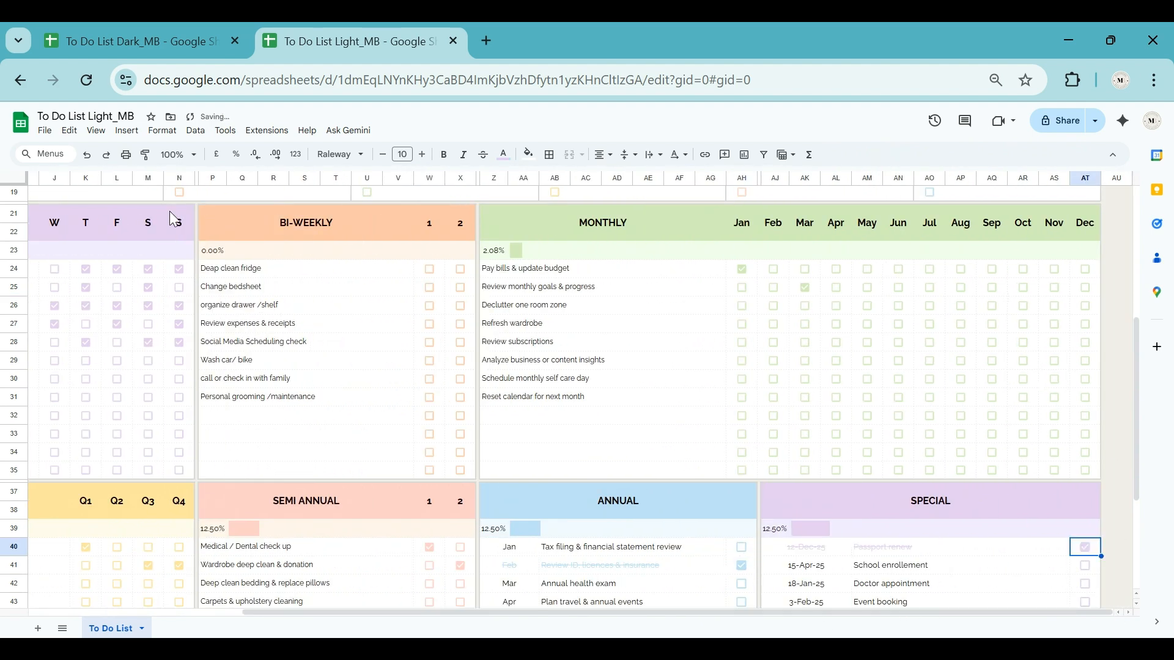
pyautogui.click(44, 130)
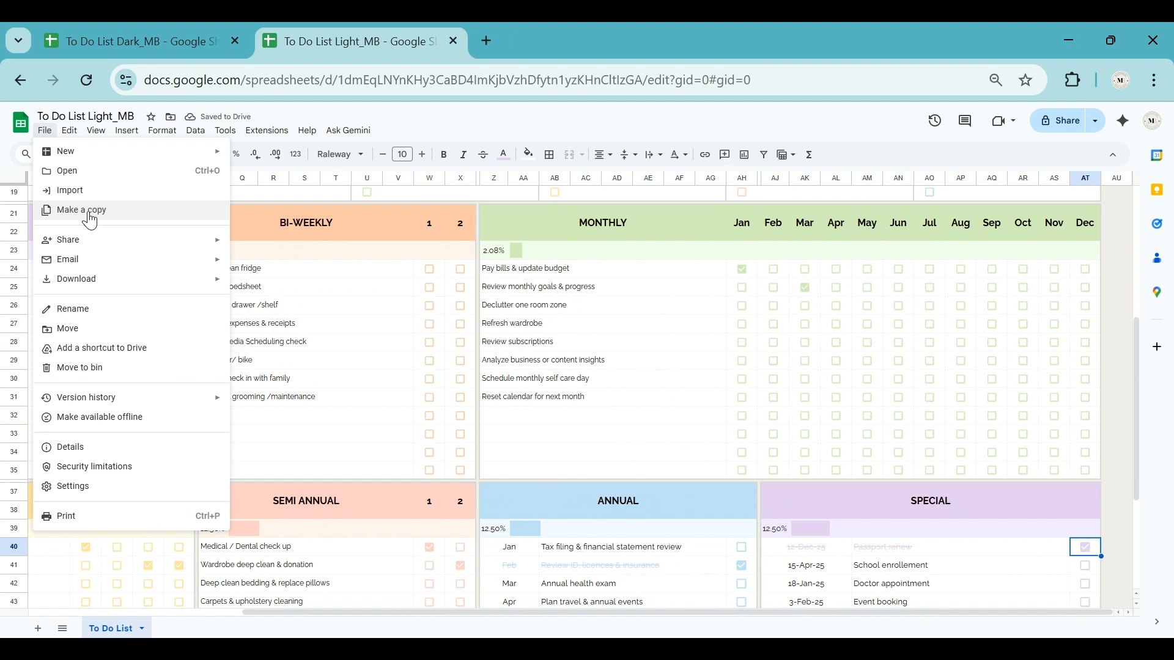
pyautogui.scroll(-2, 574, 453)
pyautogui.scroll(2, 574, 452)
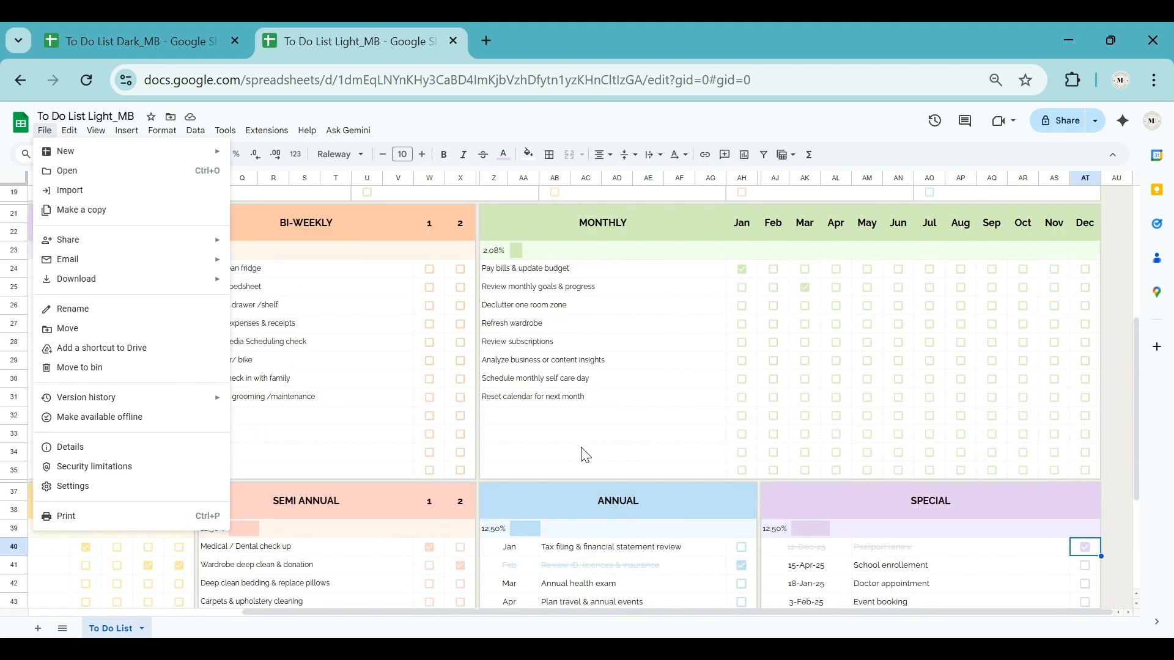
pyautogui.click(516, 458)
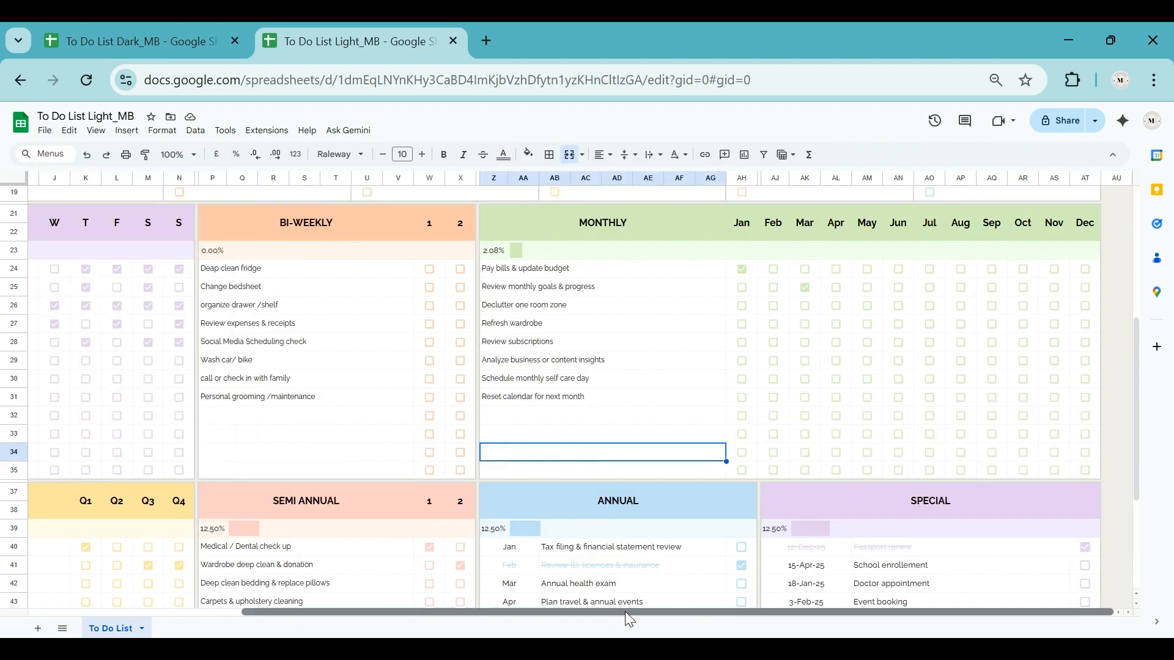
pyautogui.moveTo(624, 611); pyautogui.dragTo(421, 494)
pyautogui.scroll(3, 425, 495)
pyautogui.scroll(3, 428, 498)
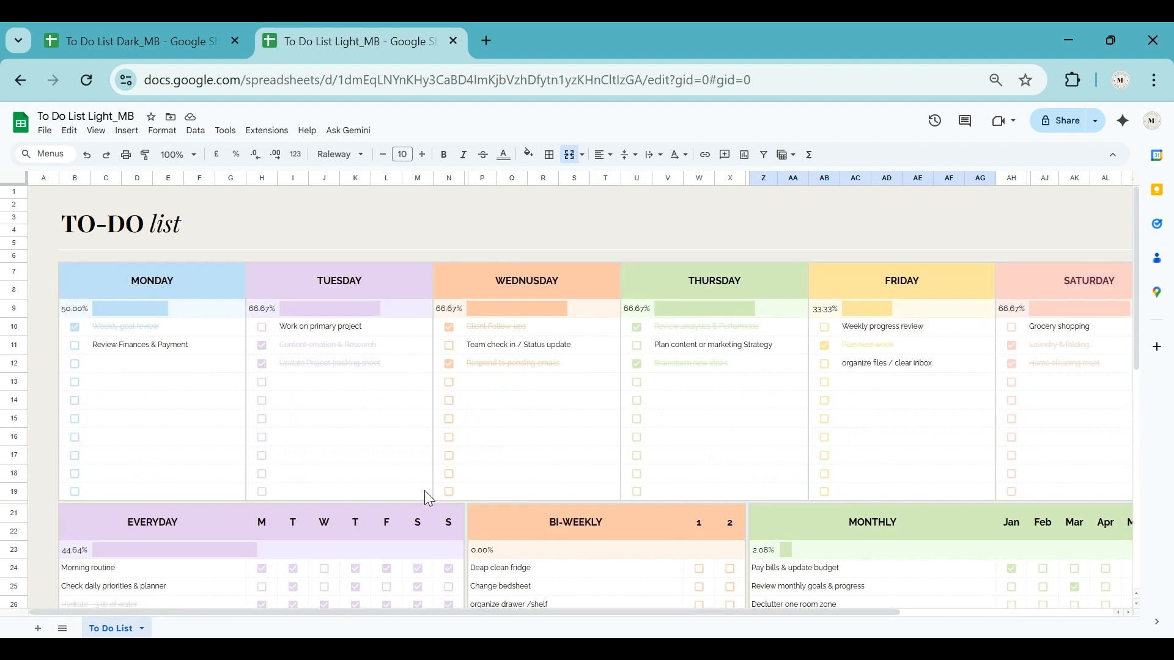